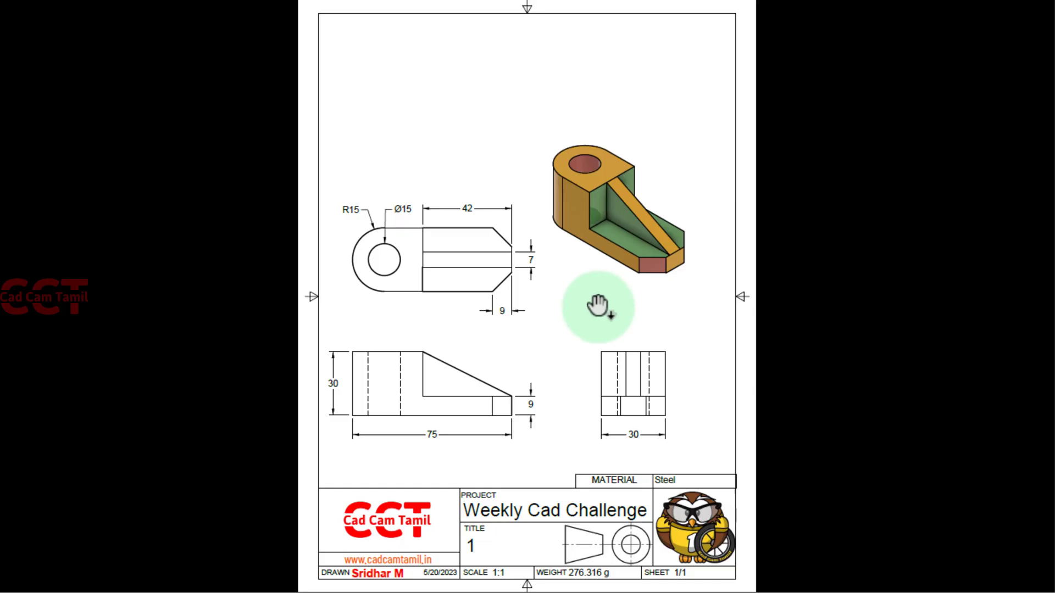
Start a new solid part named WCC1 with the default template turned off
{"action": "scroll", "coordinate": [598, 306], "scroll_direction": "up", "scroll_amount": 1, "text": "ctrl"}
{"action": "scroll", "coordinate": [595, 302], "scroll_direction": "down", "scroll_amount": 1}
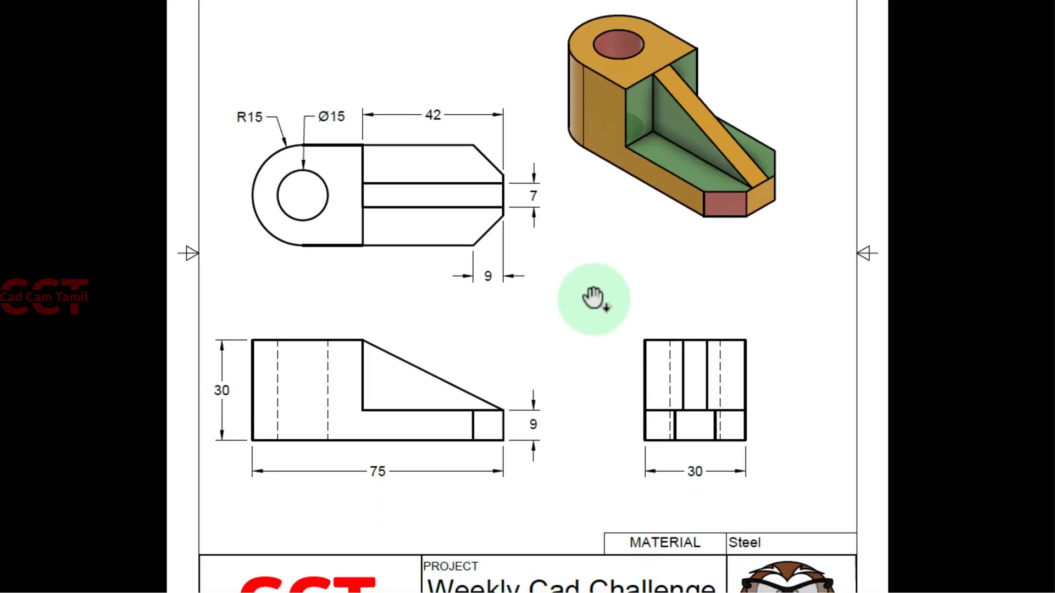
{"action": "scroll", "coordinate": [593, 300], "scroll_direction": "down", "scroll_amount": 2}
{"action": "scroll", "coordinate": [592, 303], "scroll_direction": "down", "scroll_amount": 1}
{"action": "scroll", "coordinate": [591, 303], "scroll_direction": "up", "scroll_amount": 1}
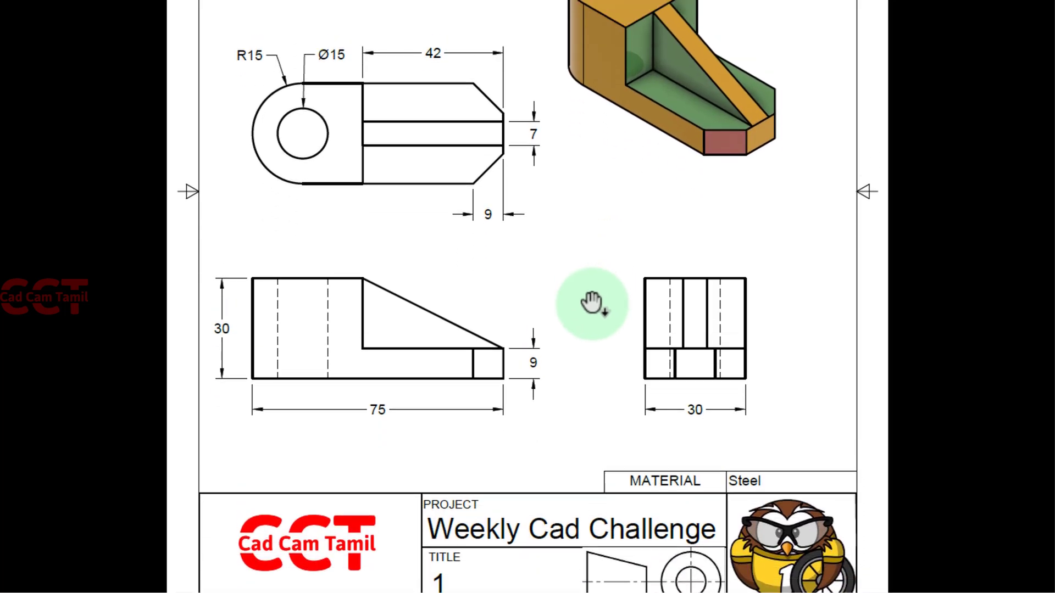
{"action": "scroll", "coordinate": [592, 302], "scroll_direction": "up", "scroll_amount": 2}
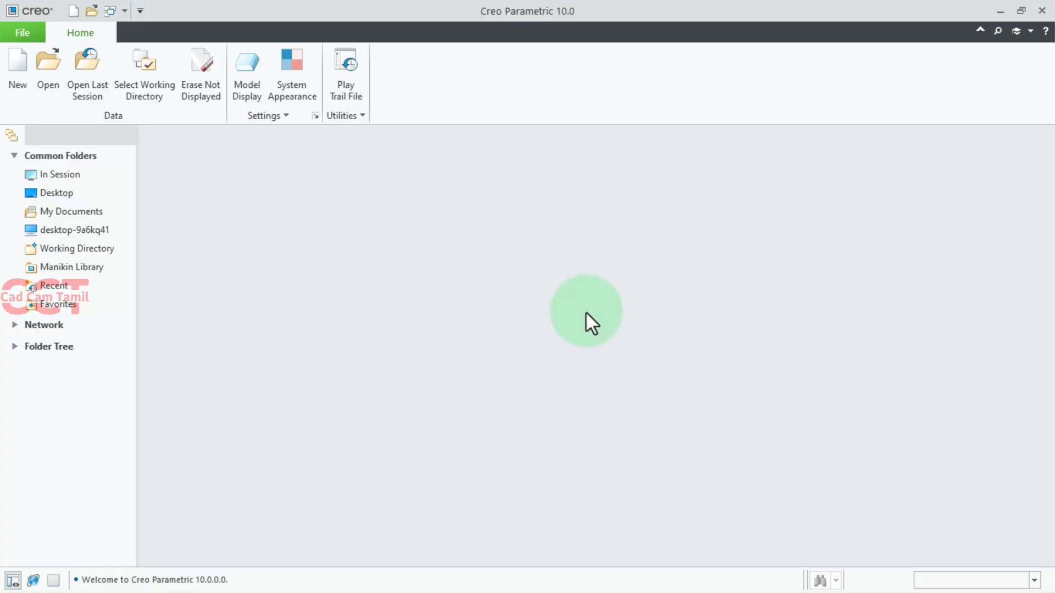
{"action": "left_click", "coordinate": [16, 63]}
{"action": "type", "text": "WCC1"}
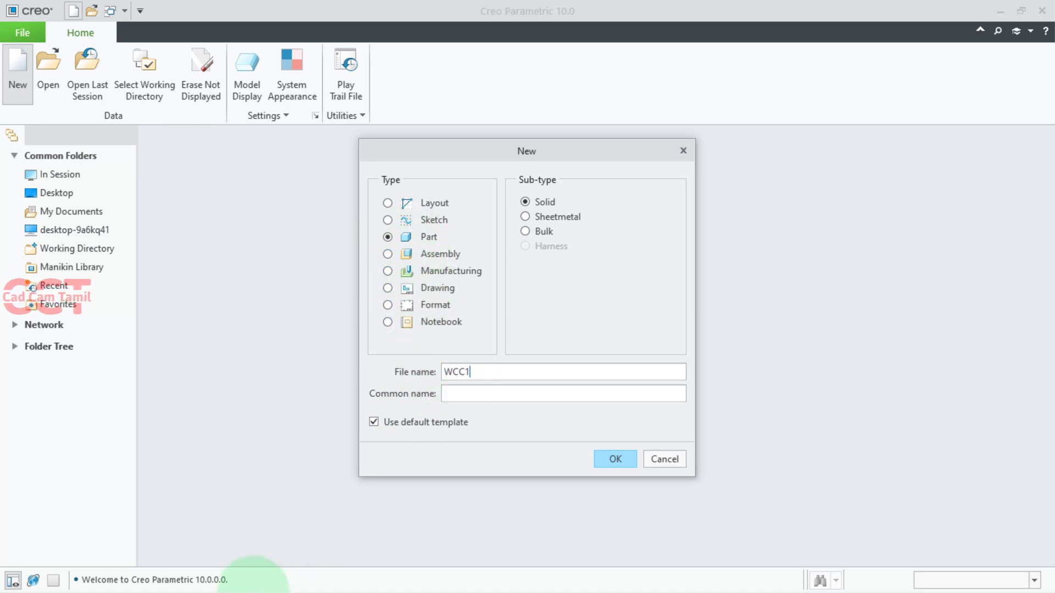
{"action": "left_click", "coordinate": [375, 424]}
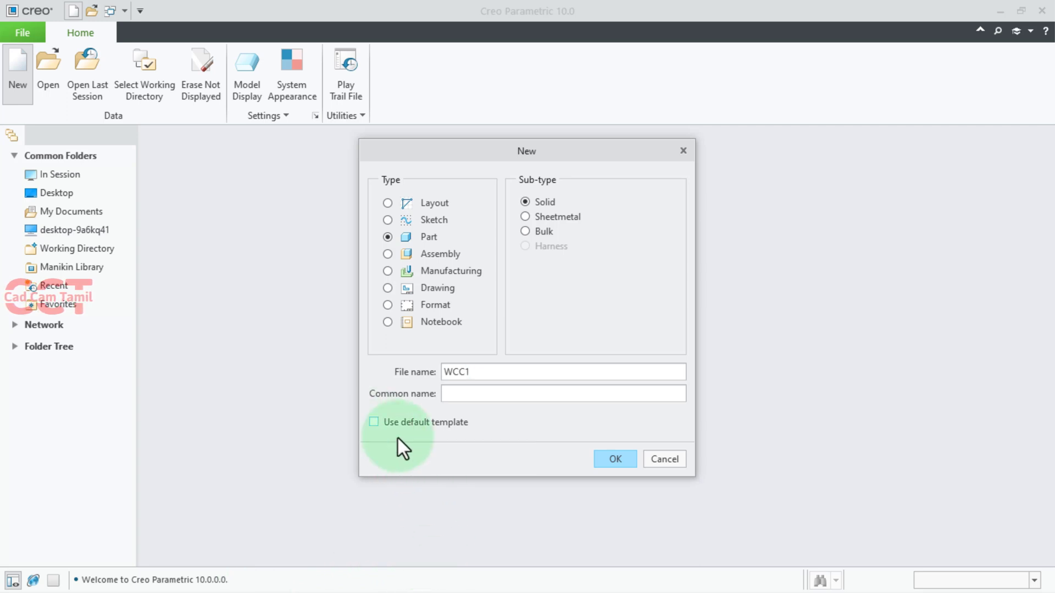
{"action": "left_click", "coordinate": [596, 461]}
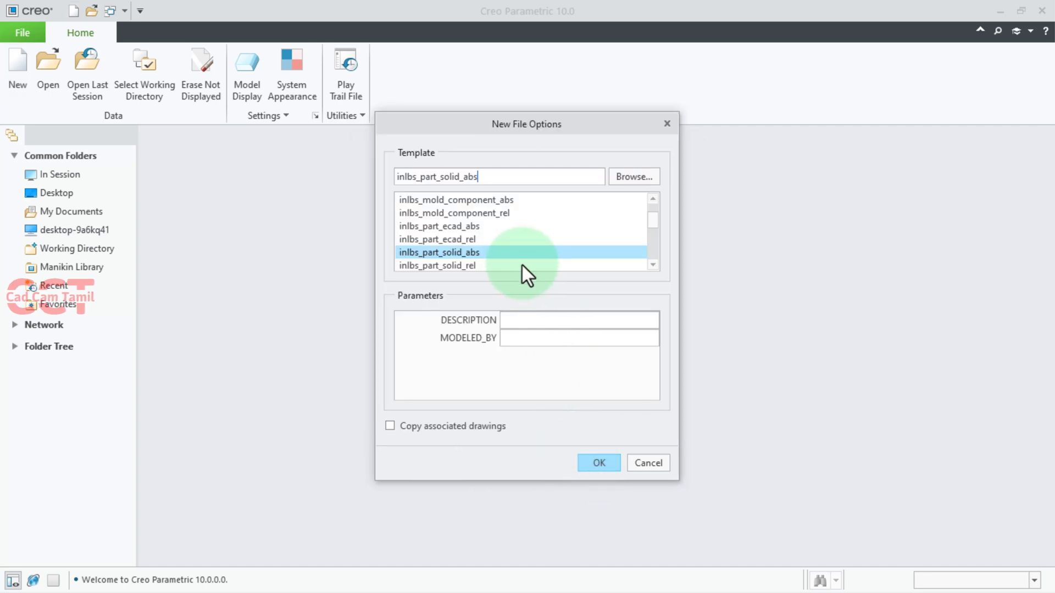
Choose the mmns_part_solid_abs template and create the WCC1 part
{"action": "scroll", "coordinate": [513, 255], "scroll_direction": "down", "scroll_amount": 1}
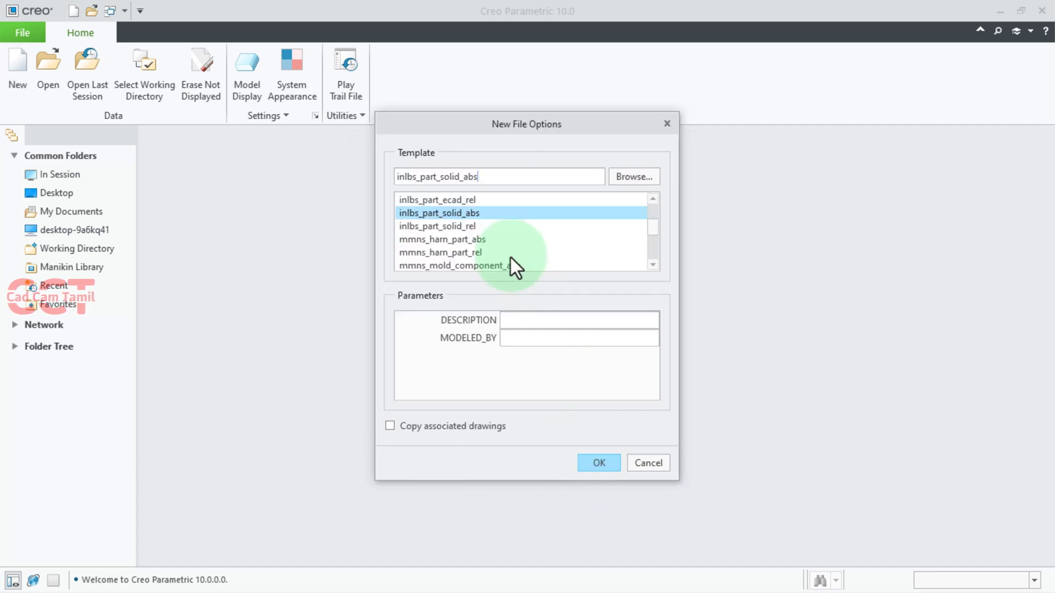
{"action": "left_click", "coordinate": [440, 240]}
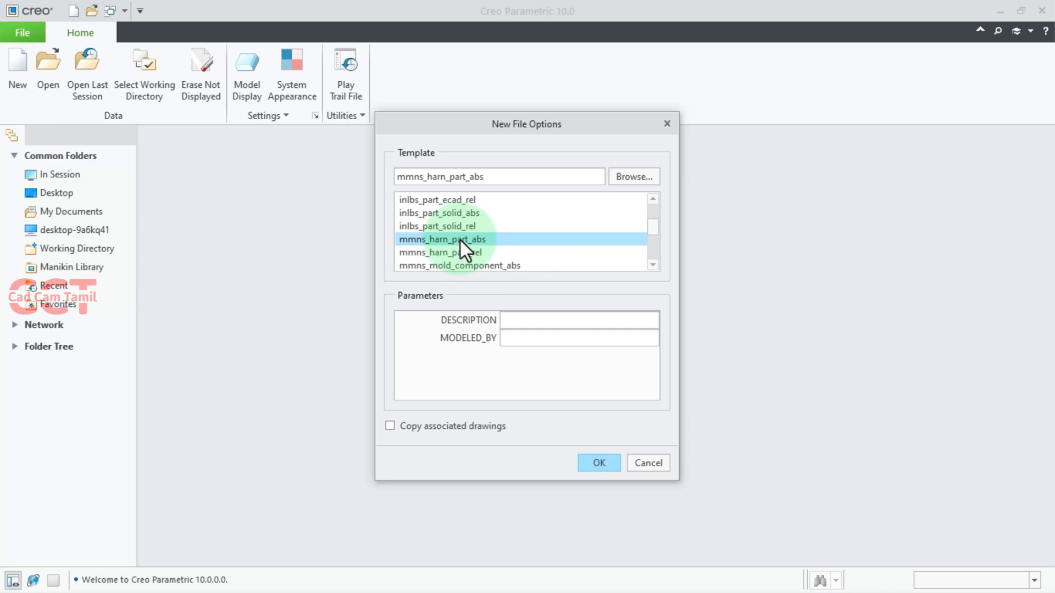
{"action": "mouse_move", "coordinate": [445, 252]}
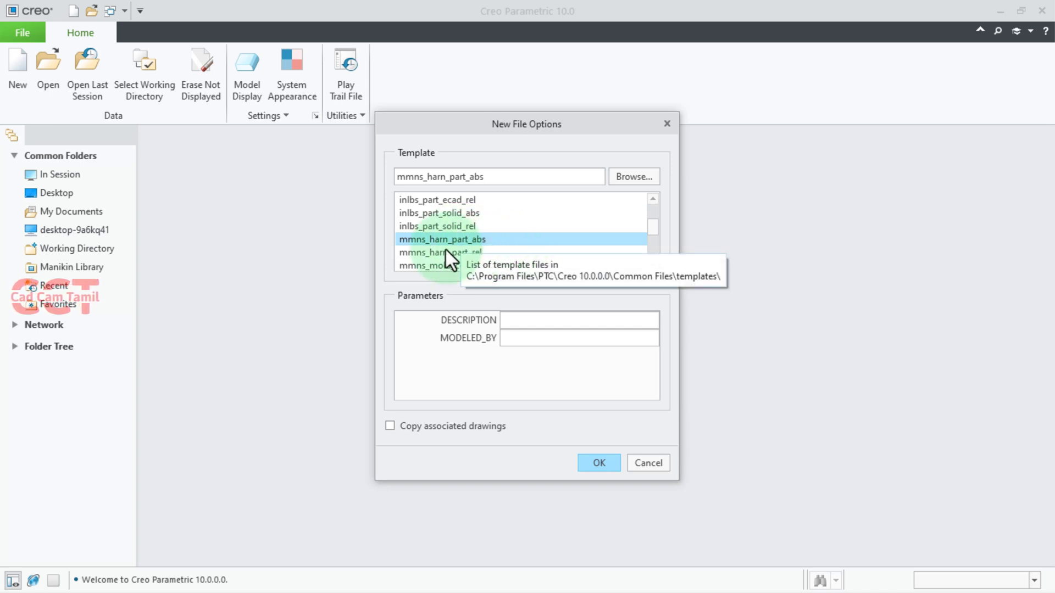
{"action": "scroll", "coordinate": [455, 247], "scroll_direction": "down", "scroll_amount": 1}
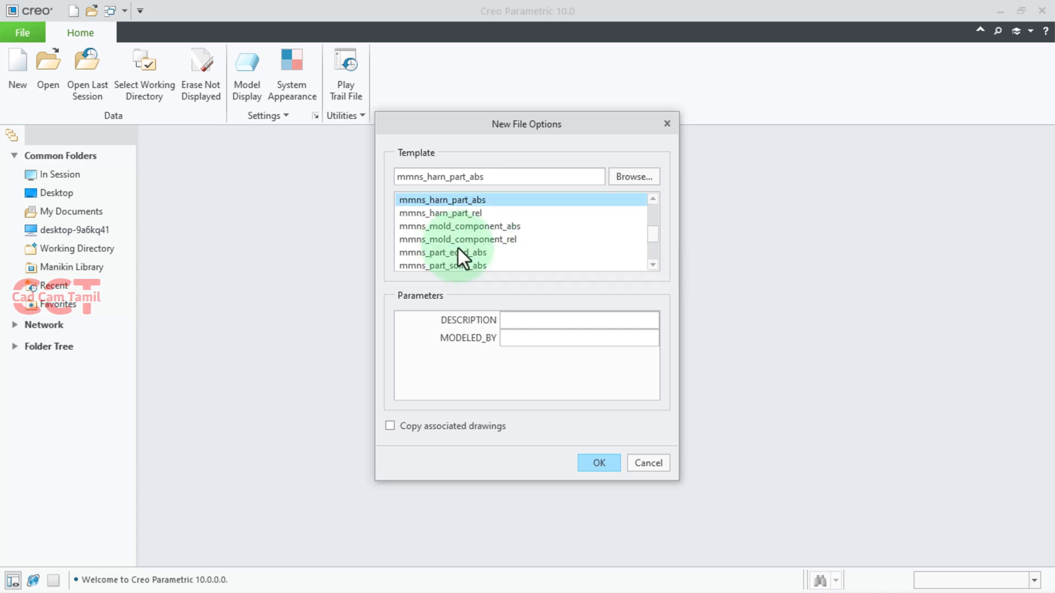
{"action": "scroll", "coordinate": [417, 227], "scroll_direction": "down", "scroll_amount": 1}
{"action": "left_click", "coordinate": [417, 227]}
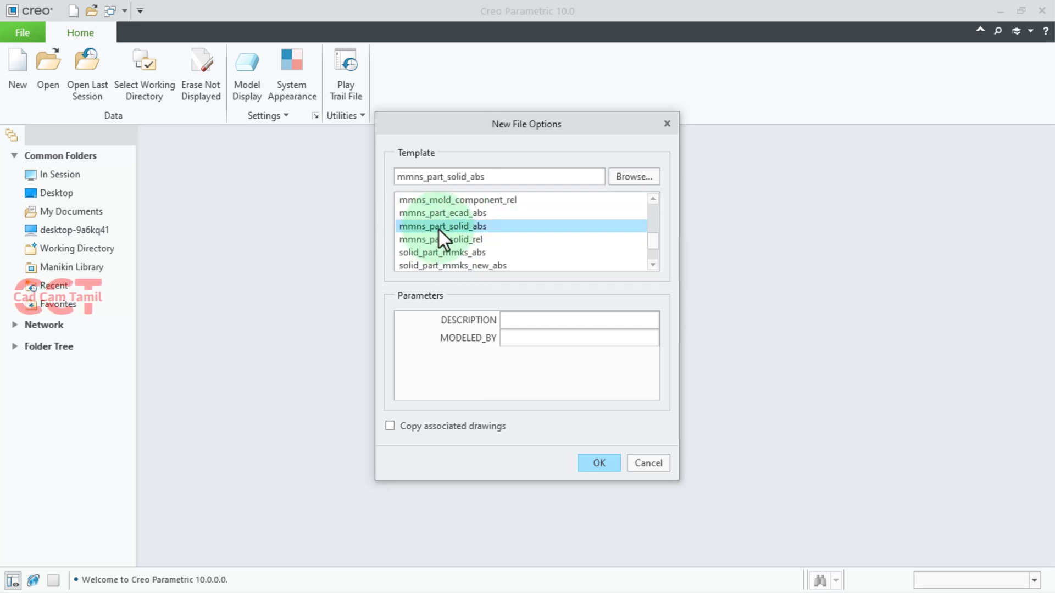
{"action": "left_click", "coordinate": [598, 463]}
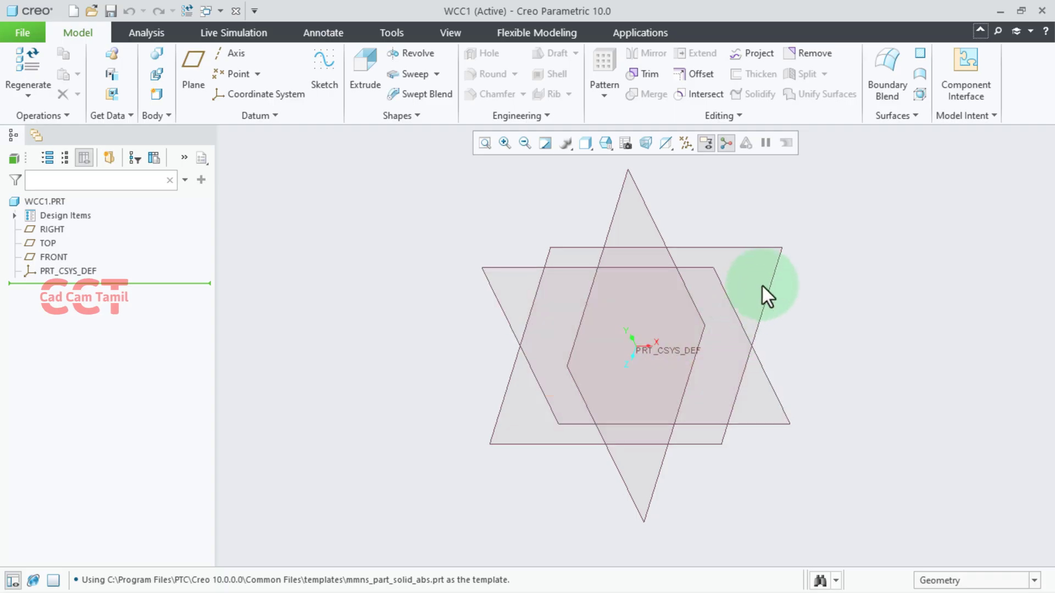
Start a sketch on the TOP datum plane, viewed flat to the screen
{"action": "left_click", "coordinate": [767, 282]}
{"action": "left_click", "coordinate": [768, 282]}
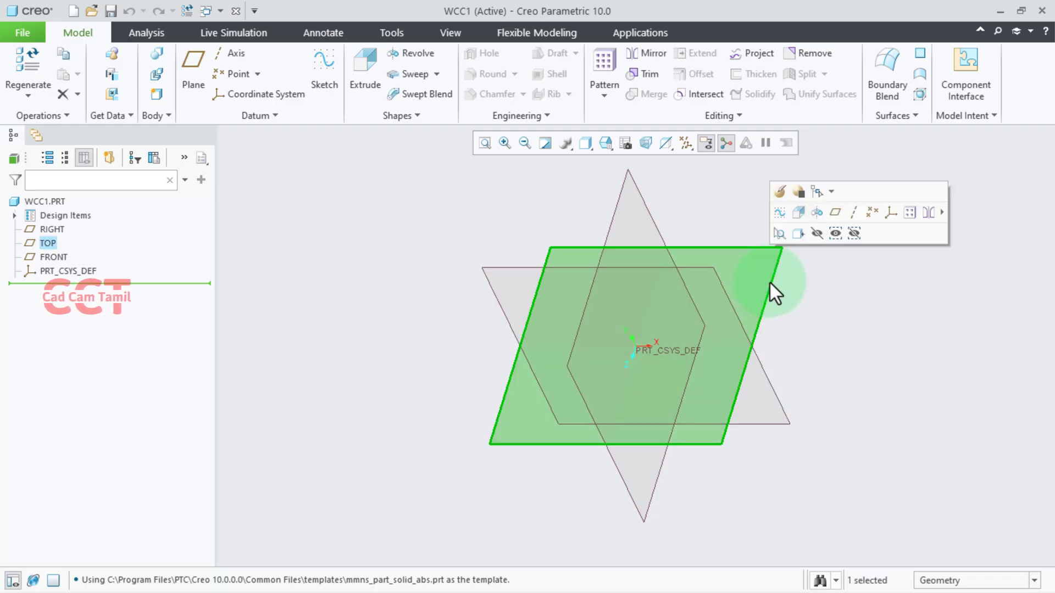
{"action": "left_click", "coordinate": [780, 211]}
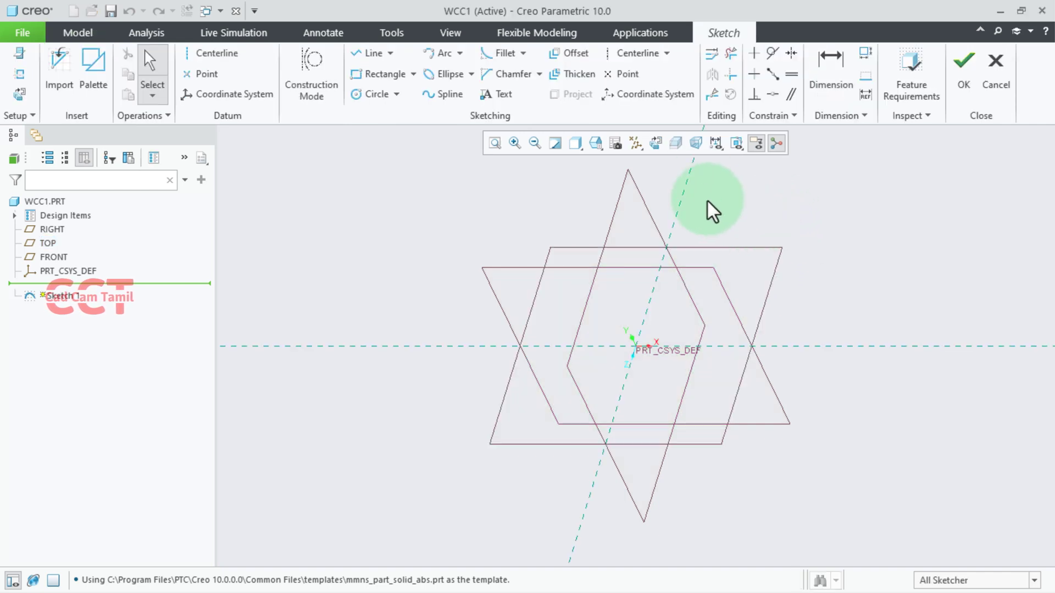
{"action": "left_click", "coordinate": [656, 144]}
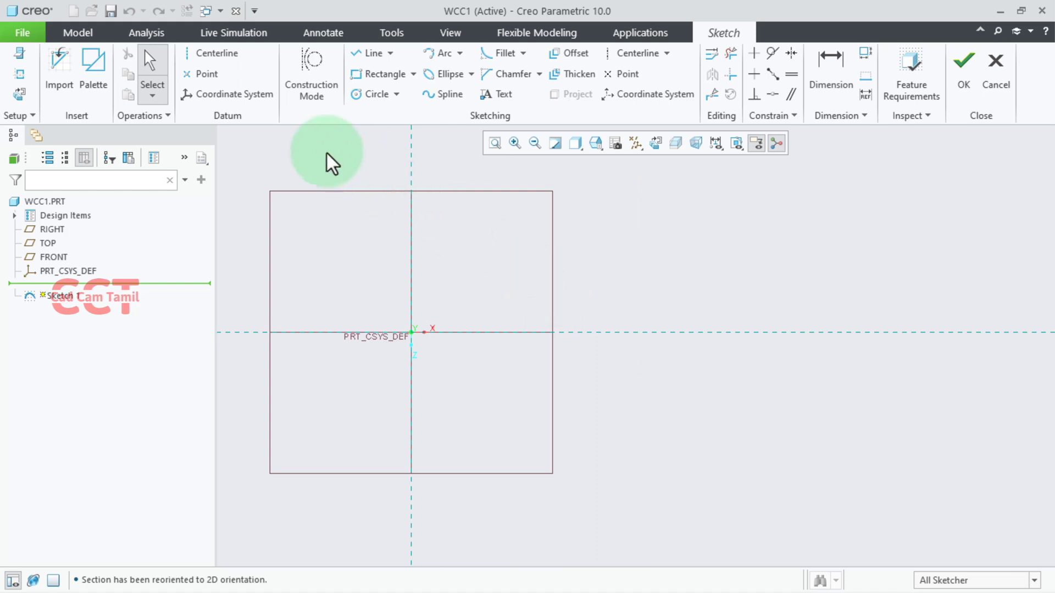
Draw two concentric circles centred on the sketch origin, one larger and one smaller
{"action": "left_click", "coordinate": [352, 96]}
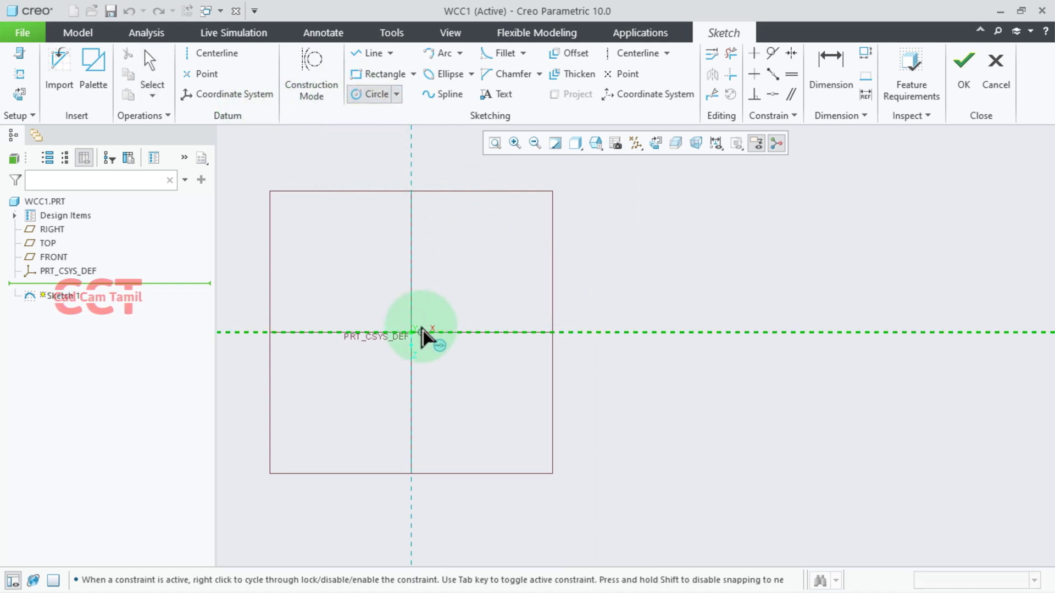
{"action": "left_click", "coordinate": [410, 331]}
{"action": "left_click", "coordinate": [448, 235]}
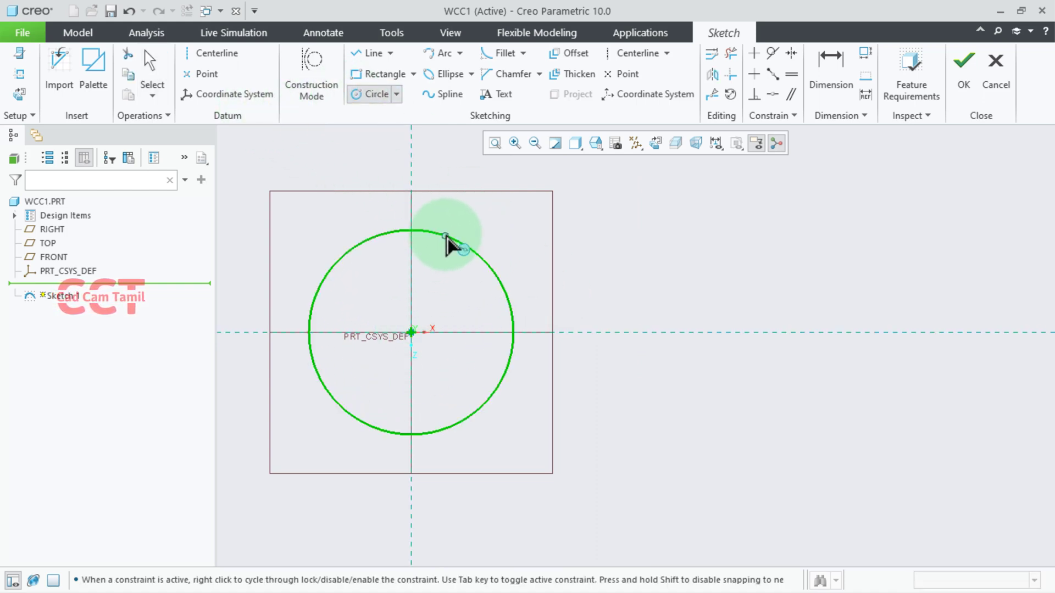
{"action": "left_click", "coordinate": [412, 333]}
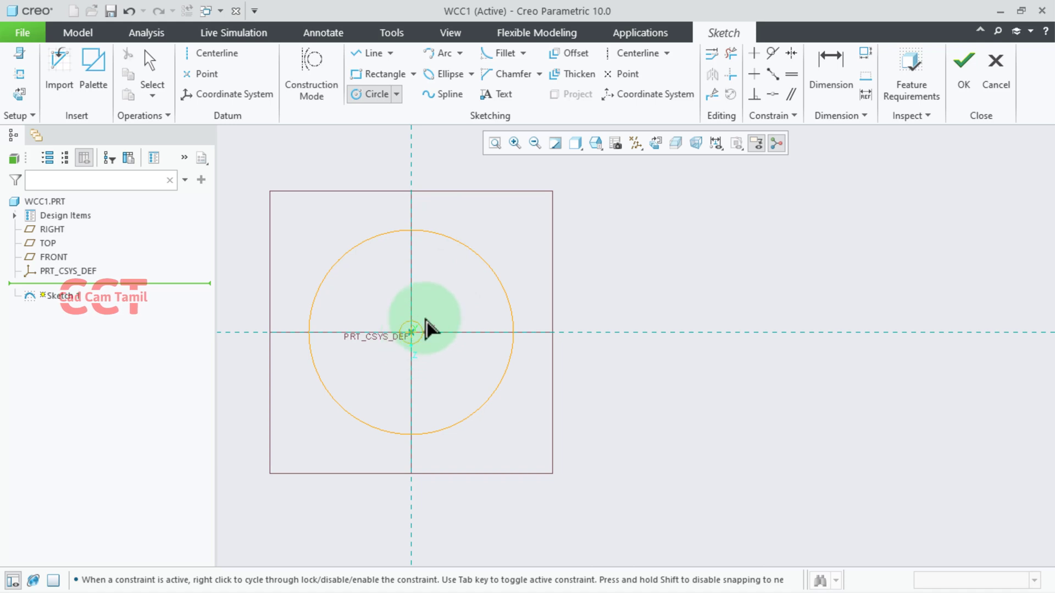
{"action": "left_click", "coordinate": [449, 297]}
{"action": "middle_click", "coordinate": [629, 213]}
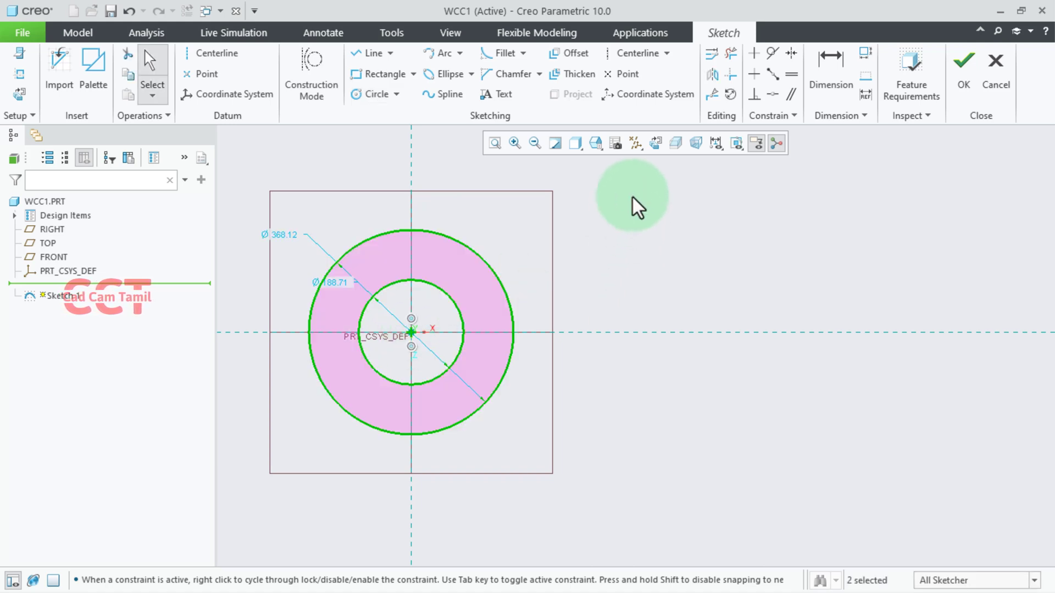
Set the outer circle diameter to 30 and the inner circle diameter to 15
{"action": "double_click", "coordinate": [283, 235]}
{"action": "type", "text": "30"}
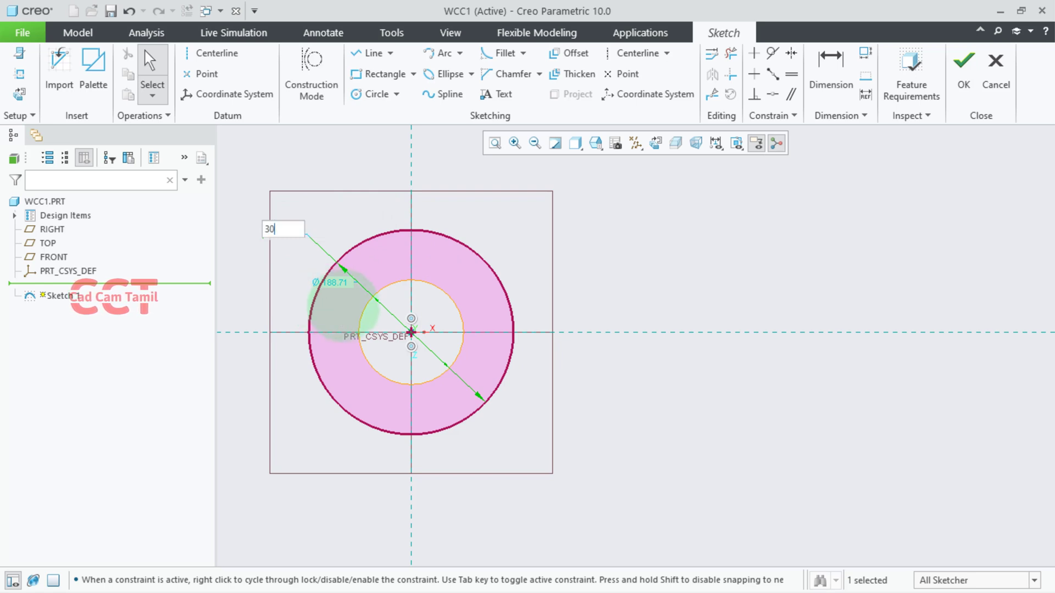
{"action": "key", "text": "Return"}
{"action": "double_click", "coordinate": [351, 304]}
{"action": "type", "text": "15"}
{"action": "key", "text": "Return"}
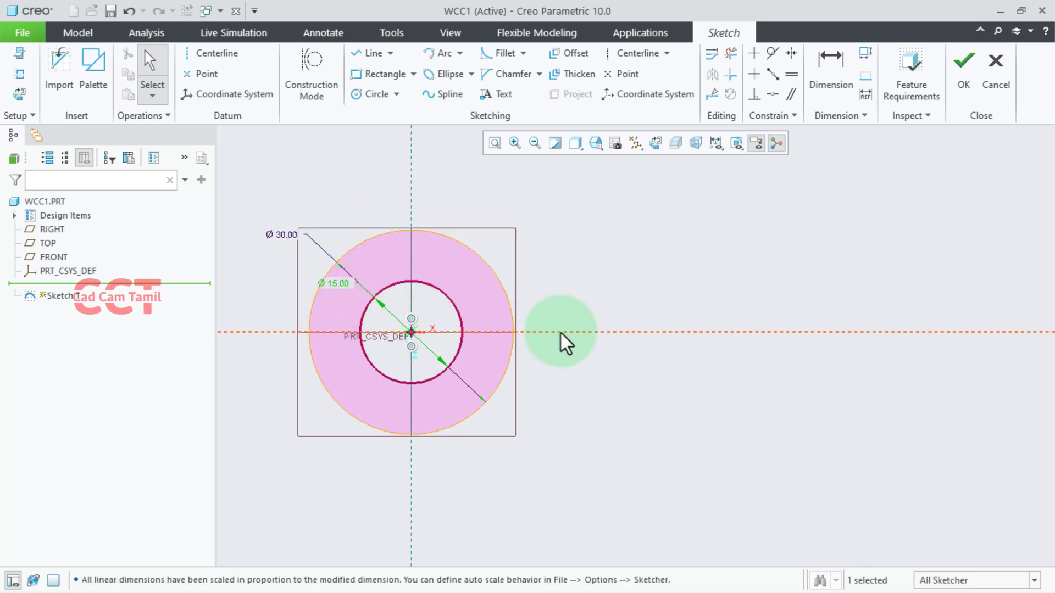
{"action": "scroll", "coordinate": [431, 329], "scroll_direction": "up", "scroll_amount": 1}
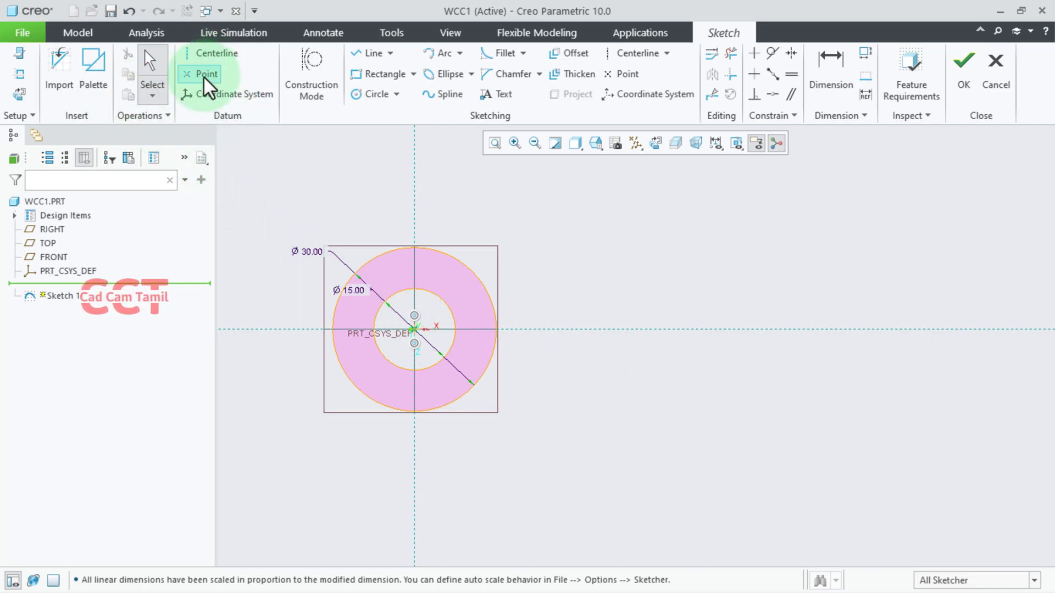
Draw lines extending right from the Ø30 circle and constrain the bottom line horizontal
{"action": "left_click", "coordinate": [365, 55]}
{"action": "left_click", "coordinate": [414, 247]}
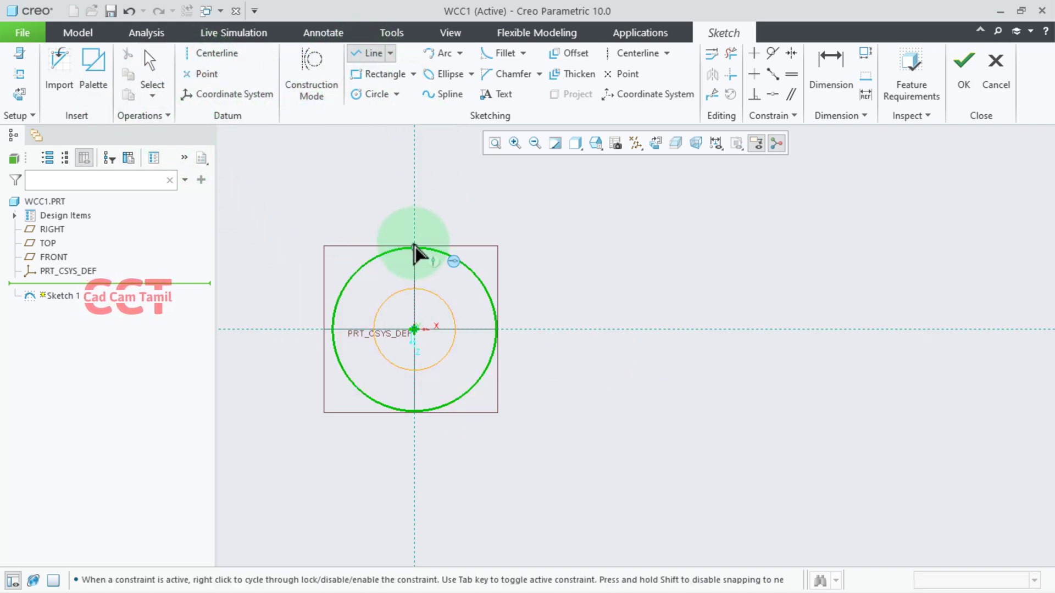
{"action": "left_click", "coordinate": [599, 249]}
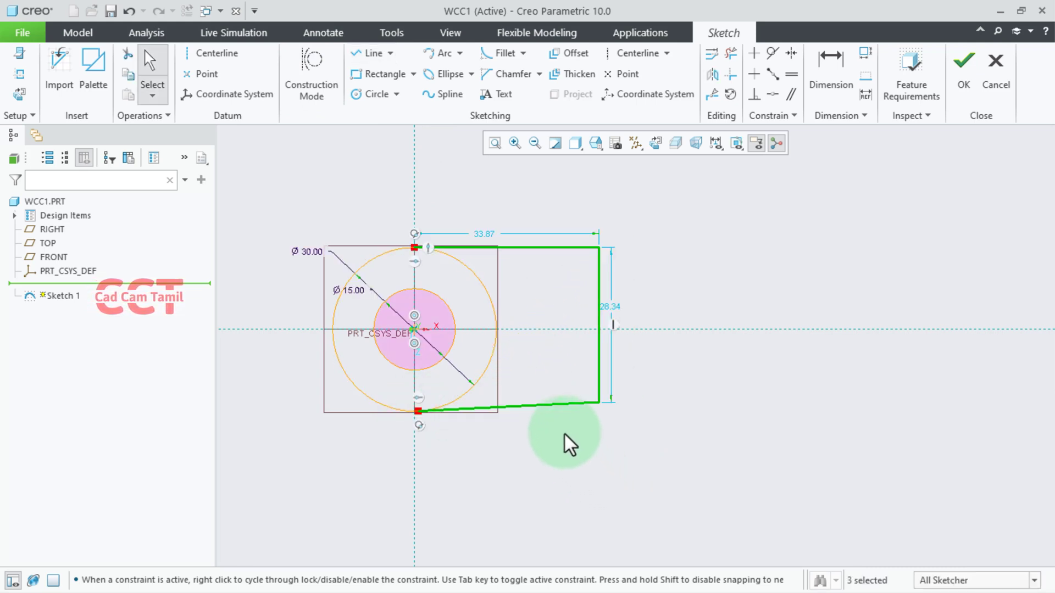
{"action": "left_click", "coordinate": [554, 405]}
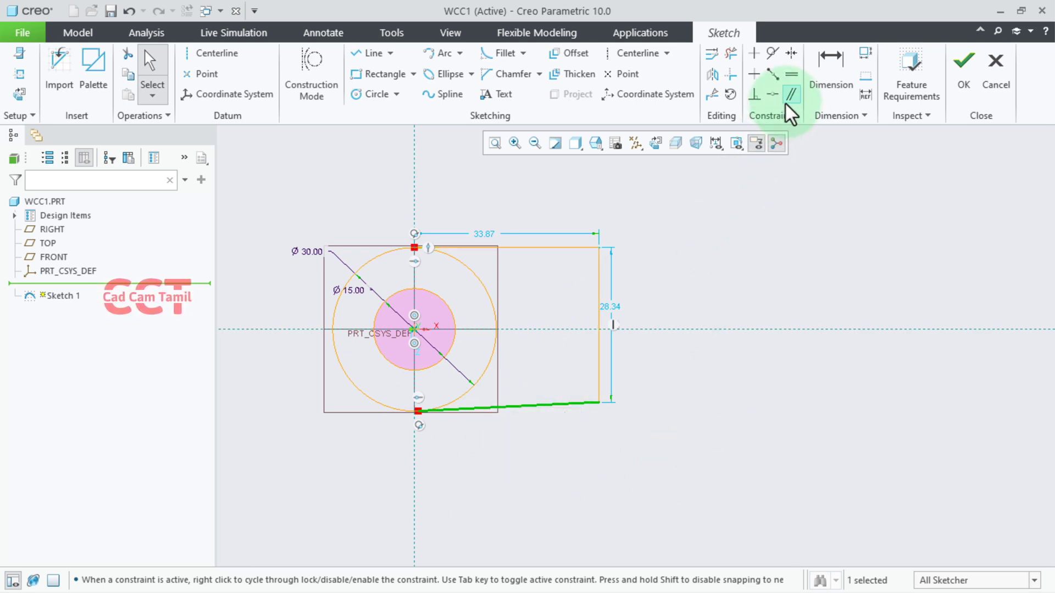
{"action": "left_click", "coordinate": [757, 80]}
{"action": "left_click", "coordinate": [571, 406]}
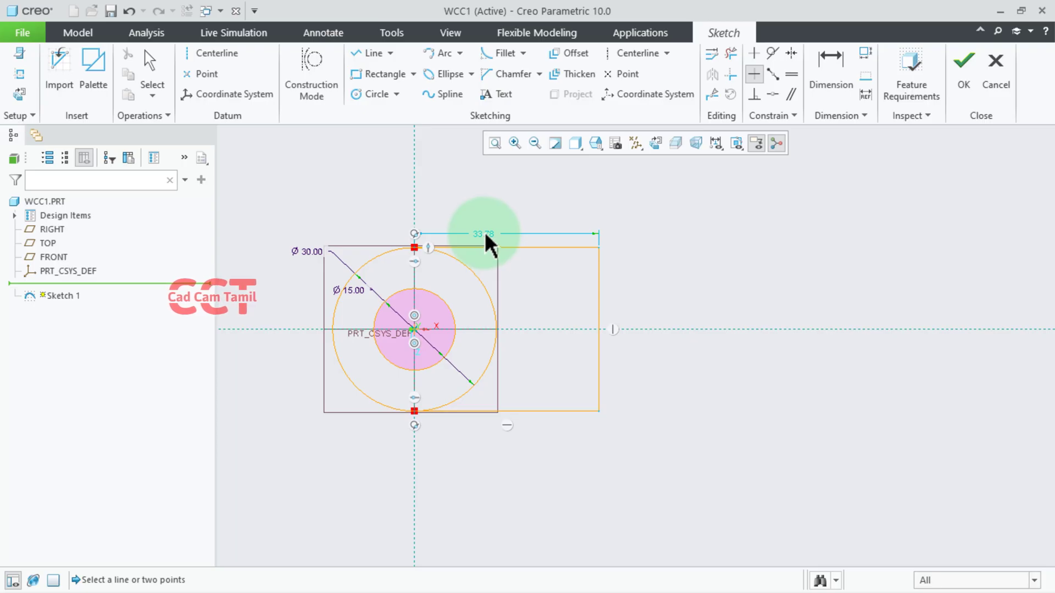
Change the top line length from 33.78 to 18
{"action": "middle_click", "coordinate": [486, 245]}
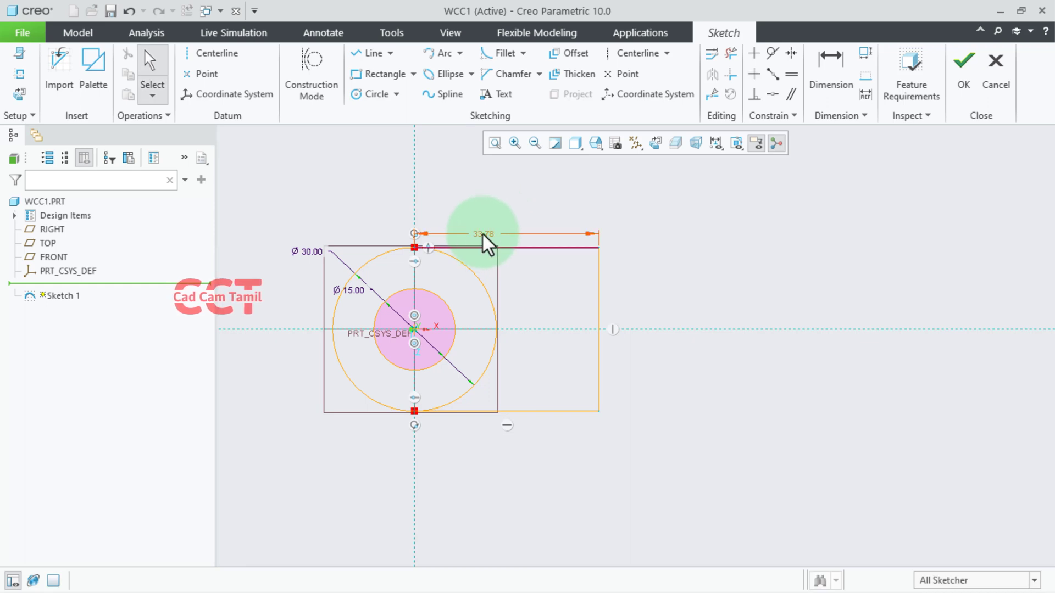
{"action": "double_click", "coordinate": [483, 233]}
{"action": "type", "text": "75-42-15"}
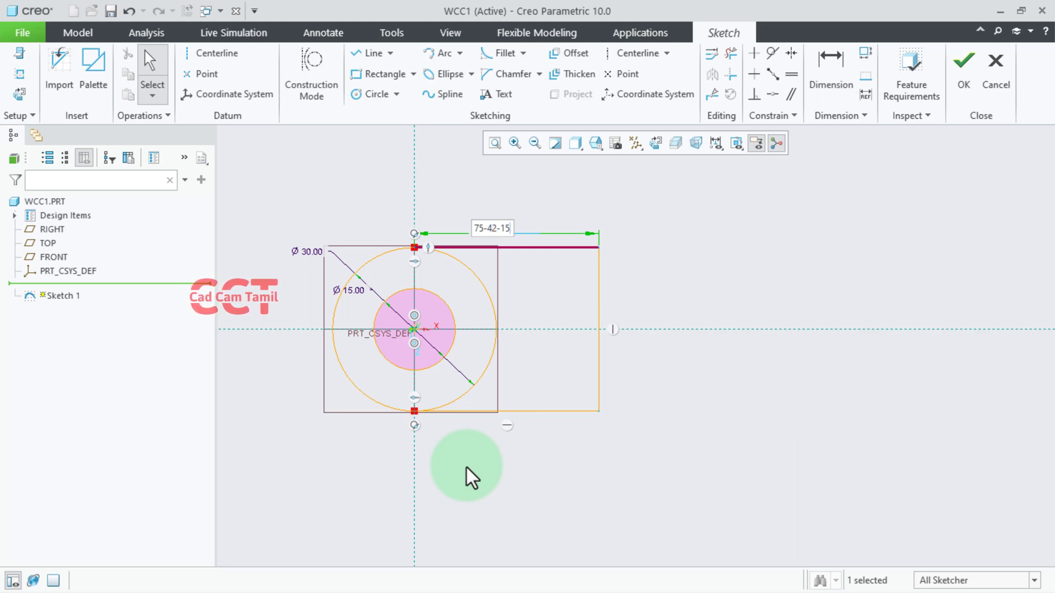
{"action": "key", "text": "Return"}
{"action": "scroll", "coordinate": [544, 396], "scroll_direction": "down", "scroll_amount": 2}
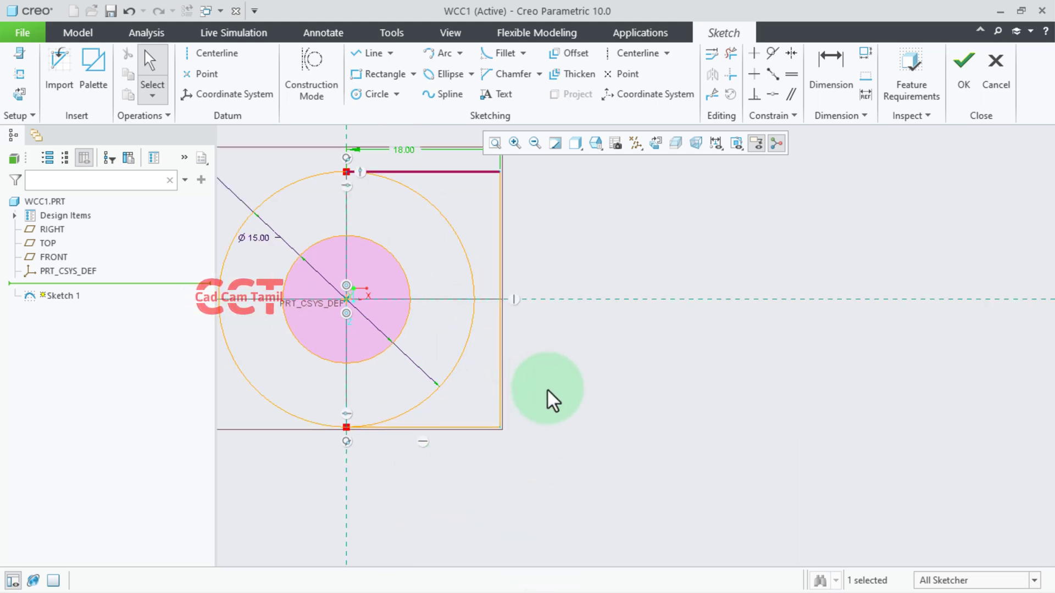
{"action": "scroll", "coordinate": [675, 384], "scroll_direction": "up", "scroll_amount": 1}
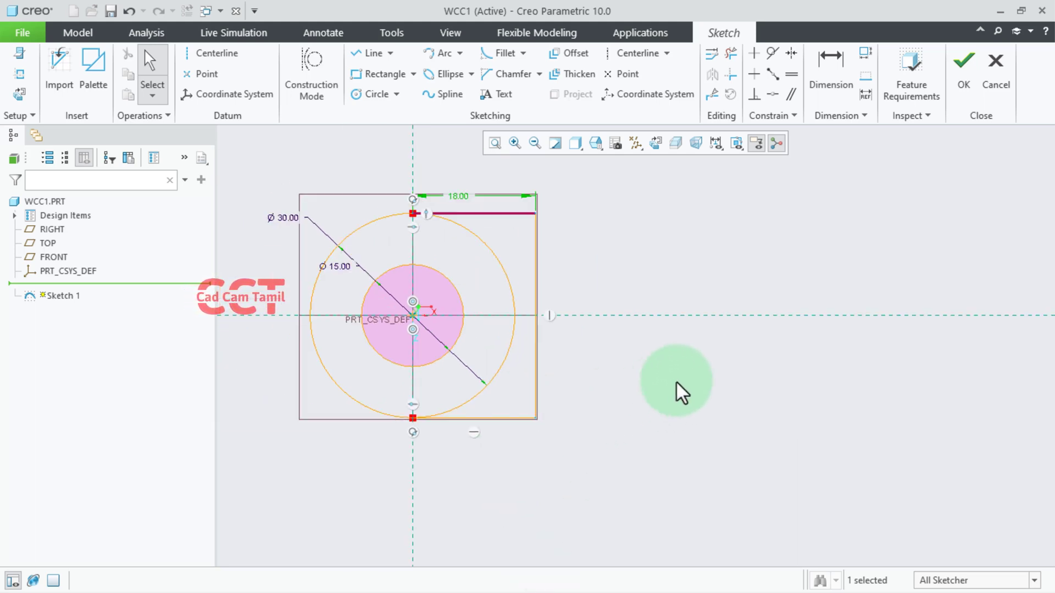
Trim away the outer circle's right-hand arcs and finish Sketch 1
{"action": "left_click", "coordinate": [730, 55]}
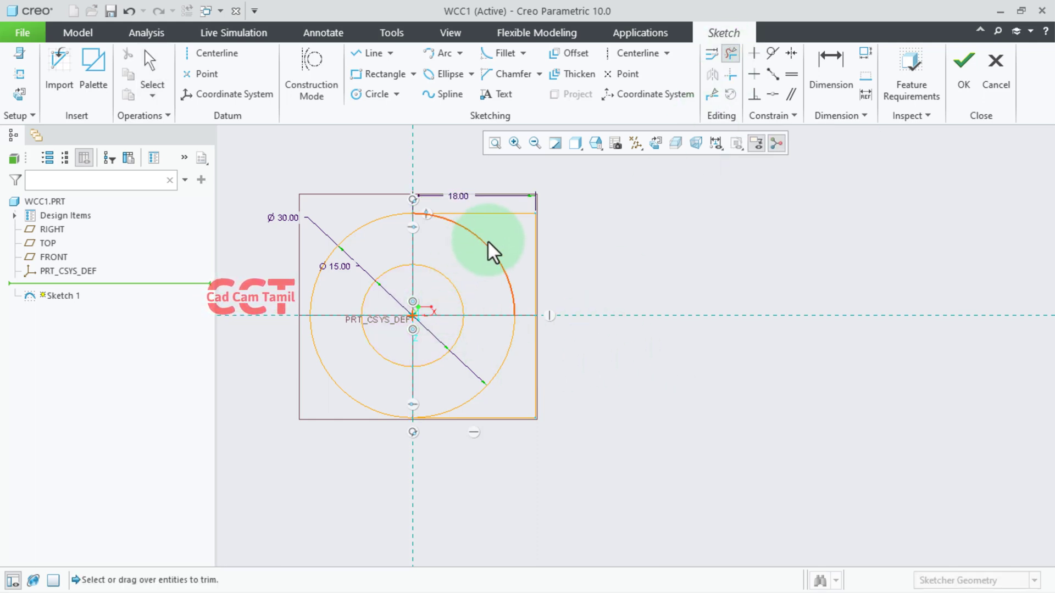
{"action": "left_click", "coordinate": [499, 253]}
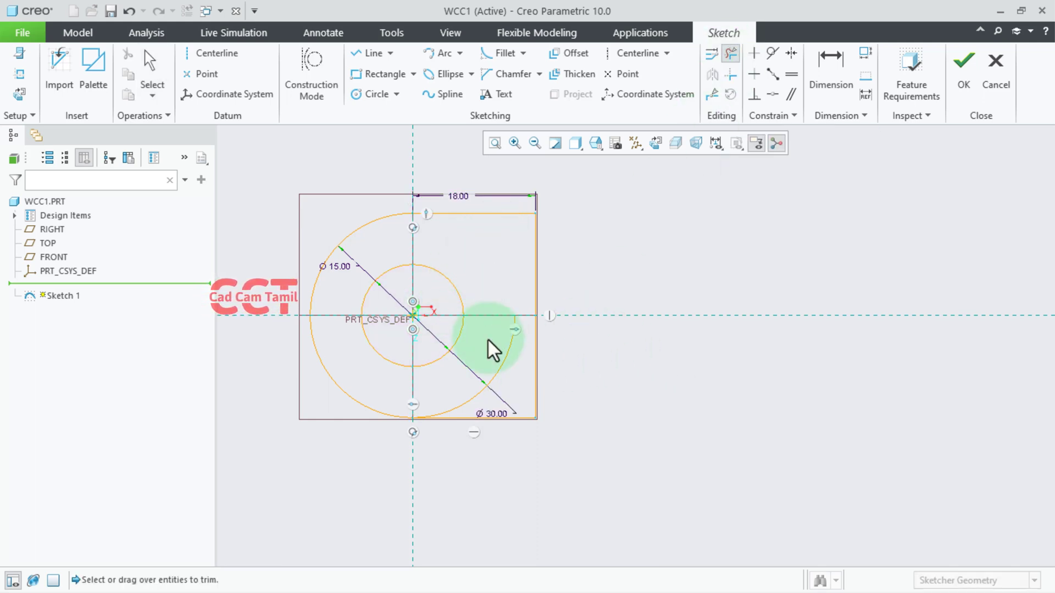
{"action": "left_click", "coordinate": [500, 388]}
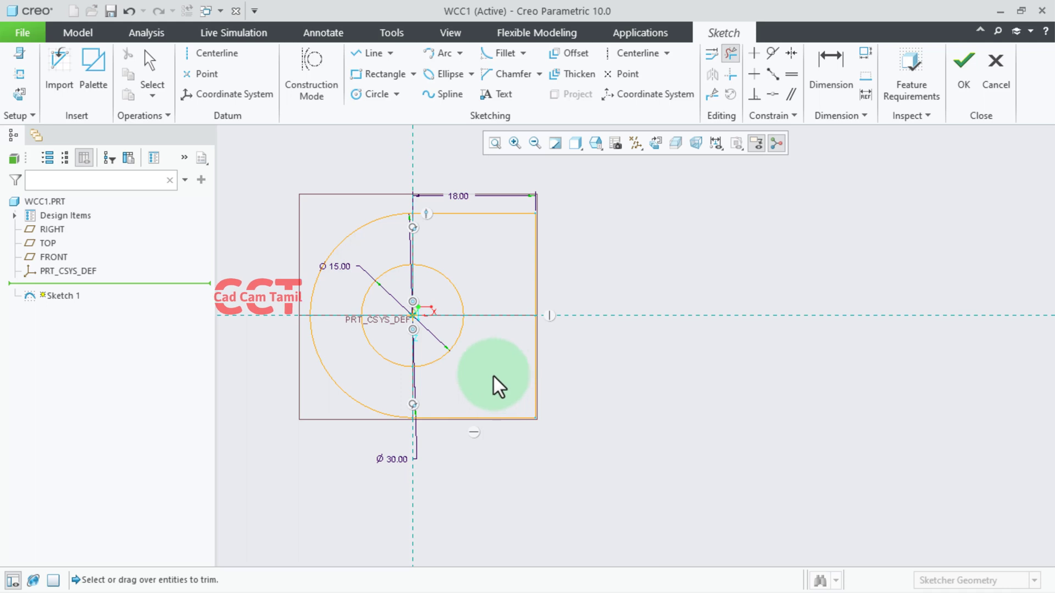
{"action": "left_click", "coordinate": [966, 85]}
{"action": "scroll", "coordinate": [403, 282], "scroll_direction": "down", "scroll_amount": 5}
Extrude Sketch 1 30 mm deep into a solid block with the Ø15 hole
{"action": "scroll", "coordinate": [494, 299], "scroll_direction": "up", "scroll_amount": 1}
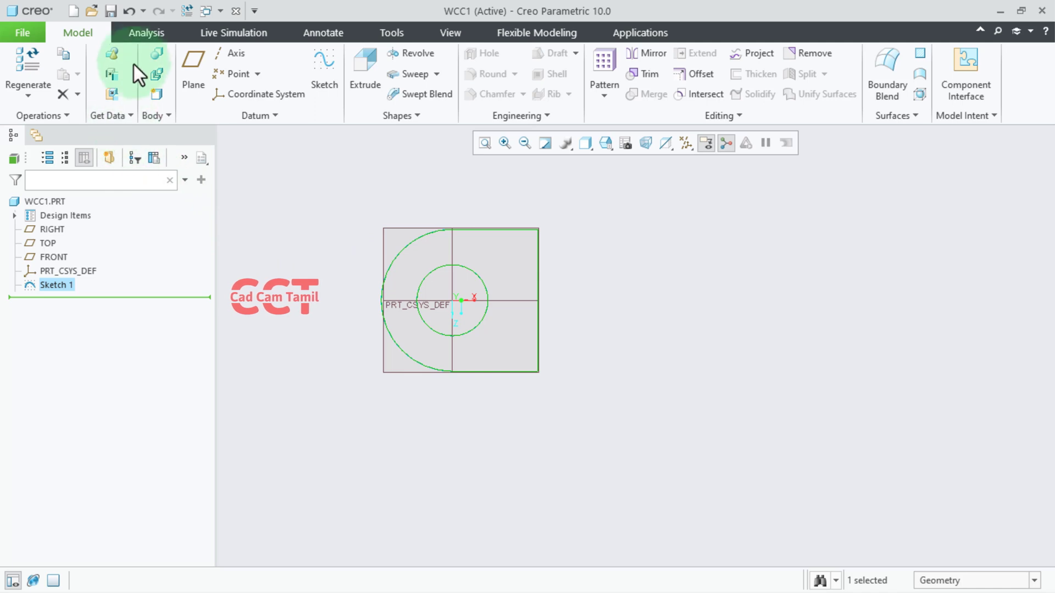
{"action": "left_click", "coordinate": [354, 77]}
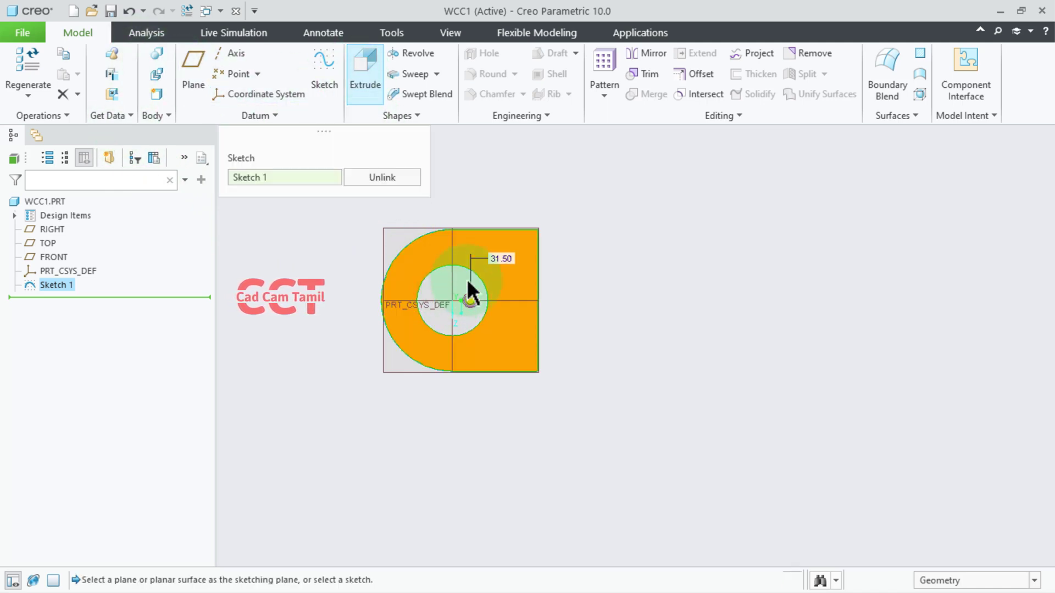
{"action": "mouse_move", "coordinate": [601, 416]}
{"action": "middle_mouse_down"}
{"action": "mouse_move", "coordinate": [529, 315]}
{"action": "mouse_move", "coordinate": [393, 250]}
{"action": "middle_mouse_up"}
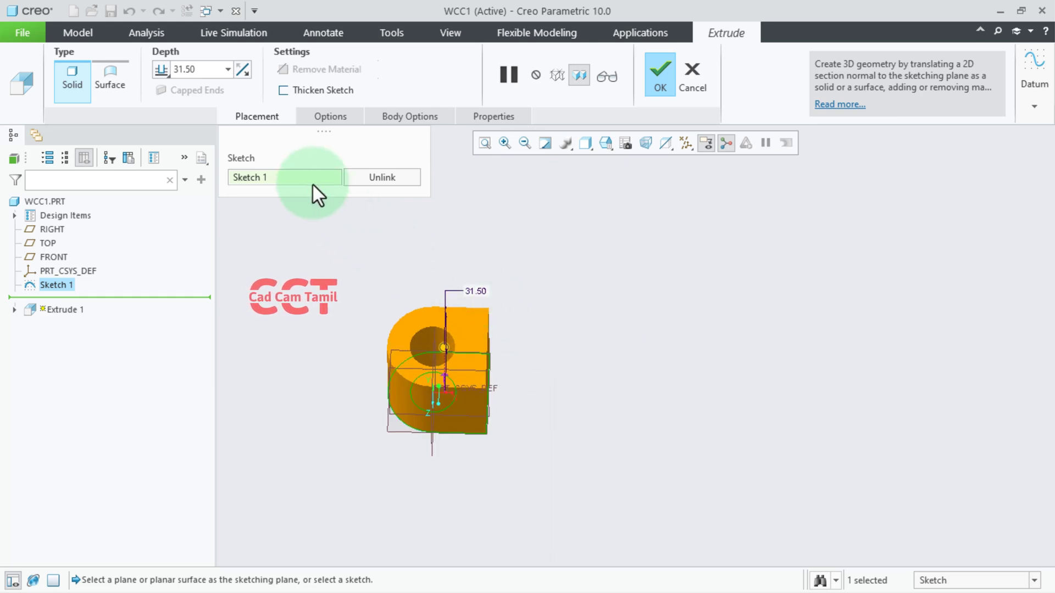
{"action": "double_click", "coordinate": [475, 291]}
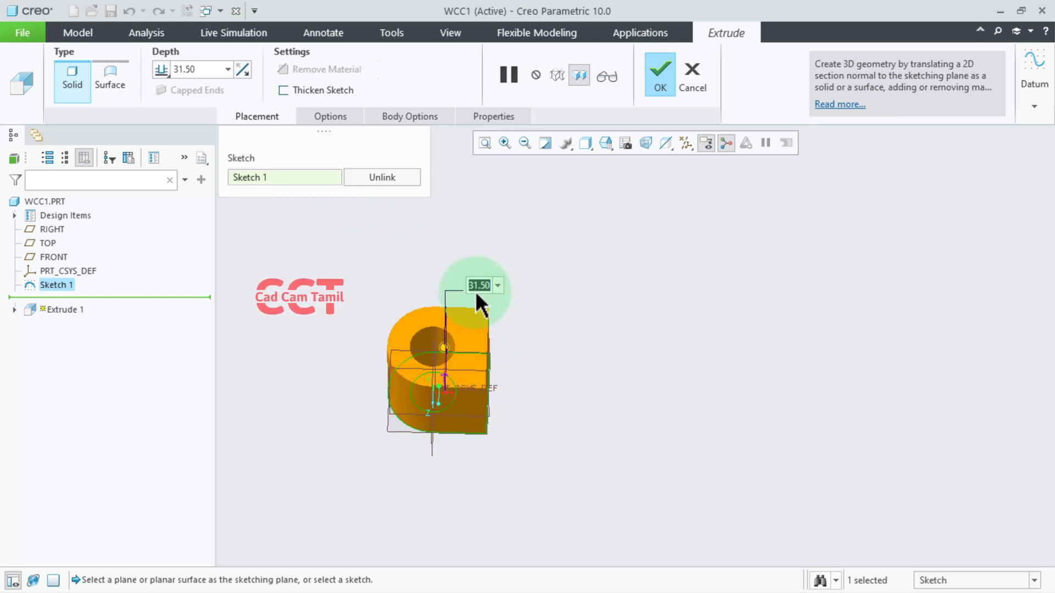
{"action": "type", "text": "30"}
{"action": "key", "text": "Return"}
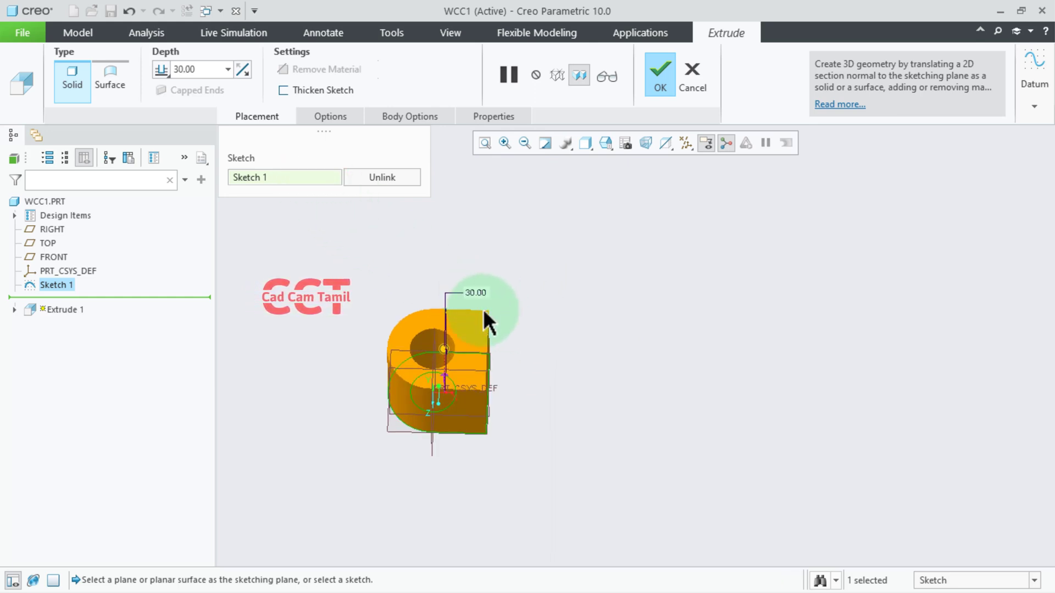
{"action": "left_click", "coordinate": [661, 75]}
{"action": "mouse_move", "coordinate": [574, 364]}
{"action": "middle_mouse_down"}
{"action": "mouse_move", "coordinate": [495, 384]}
{"action": "mouse_move", "coordinate": [447, 332]}
{"action": "mouse_move", "coordinate": [490, 329]}
{"action": "mouse_move", "coordinate": [505, 363]}
{"action": "mouse_move", "coordinate": [483, 308]}
{"action": "mouse_move", "coordinate": [463, 393]}
{"action": "middle_mouse_up"}
{"action": "left_click", "coordinate": [464, 395]}
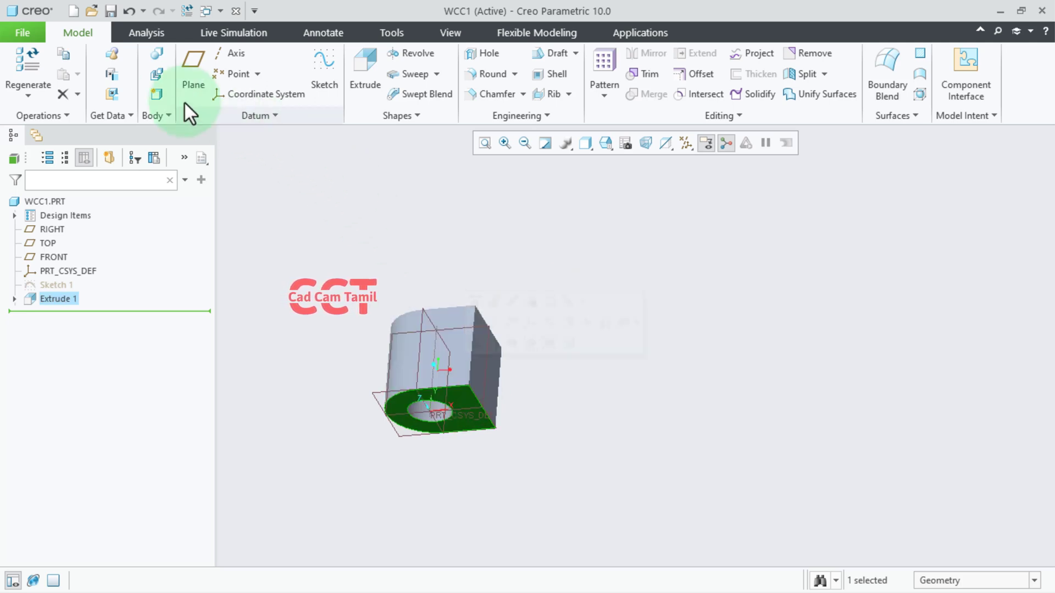
Start a sketch on the block's bottom face, viewed flat to the screen
{"action": "left_click", "coordinate": [333, 60]}
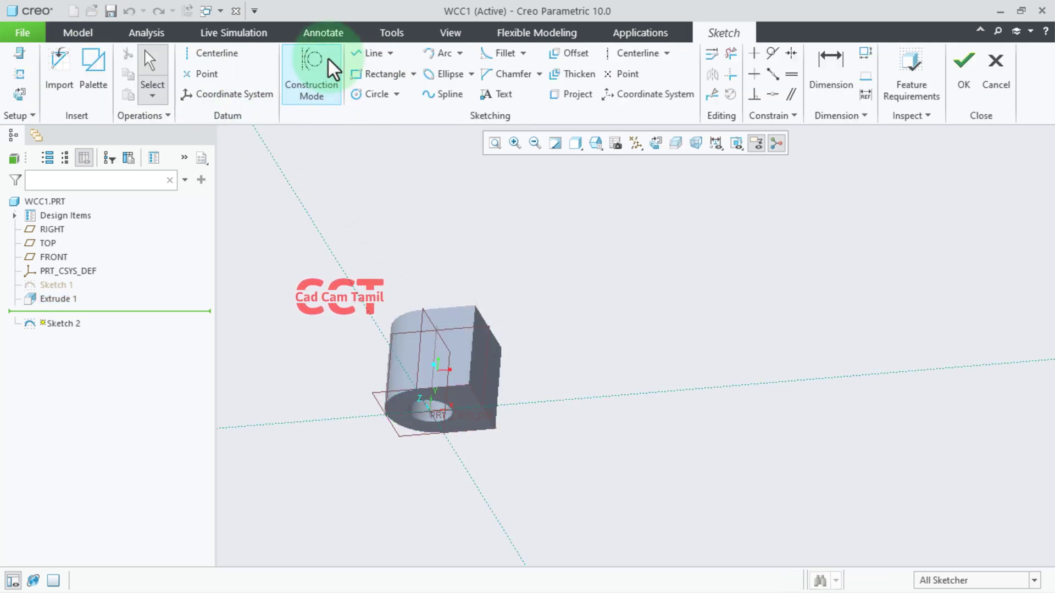
{"action": "left_click", "coordinate": [664, 144]}
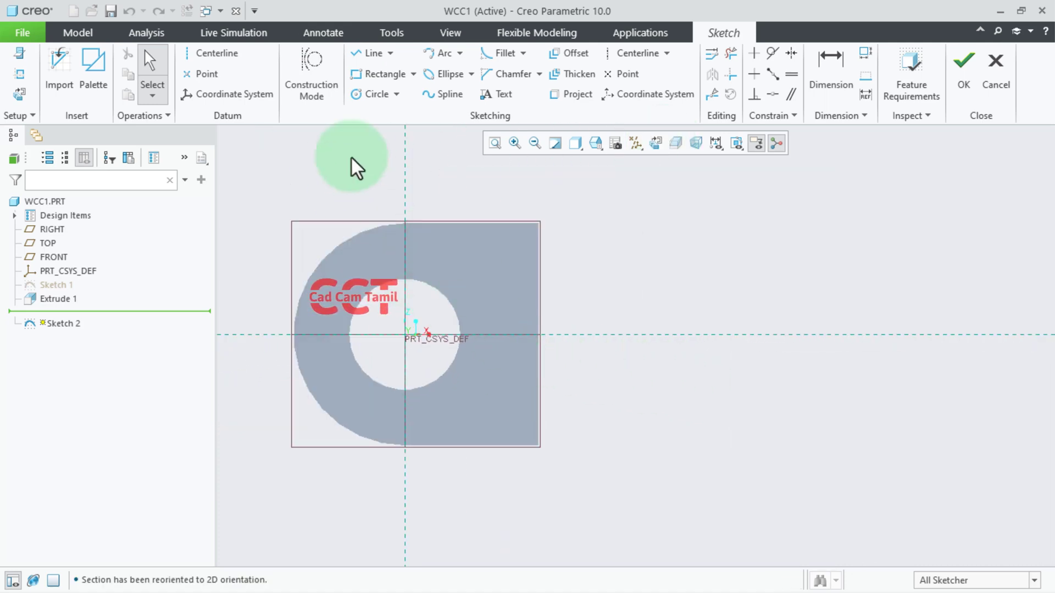
{"action": "left_click", "coordinate": [366, 54]}
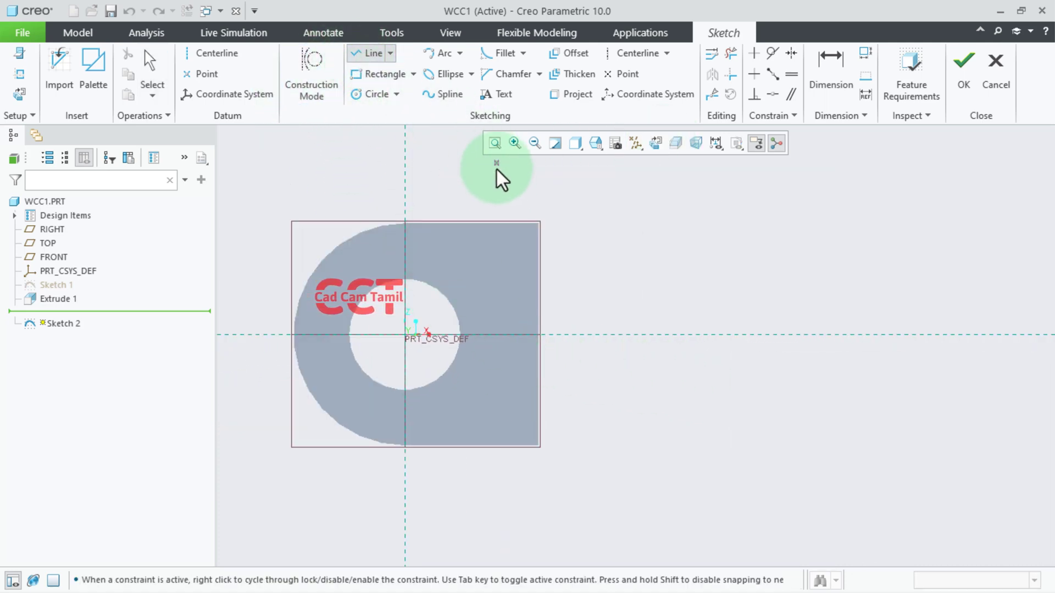
{"action": "left_click", "coordinate": [537, 223]}
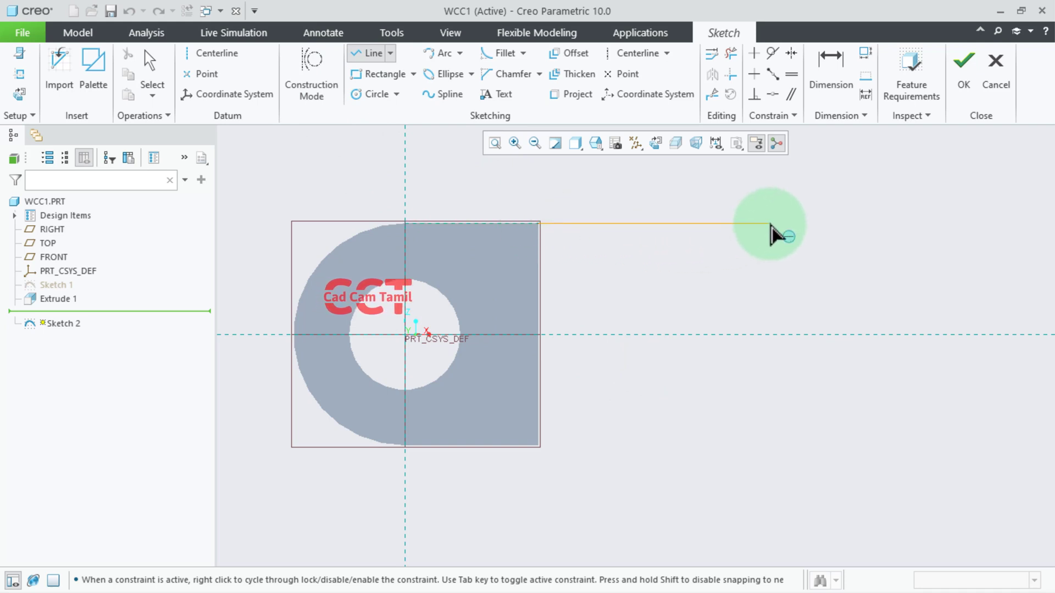
{"action": "left_click", "coordinate": [771, 224]}
{"action": "middle_click", "coordinate": [771, 224]}
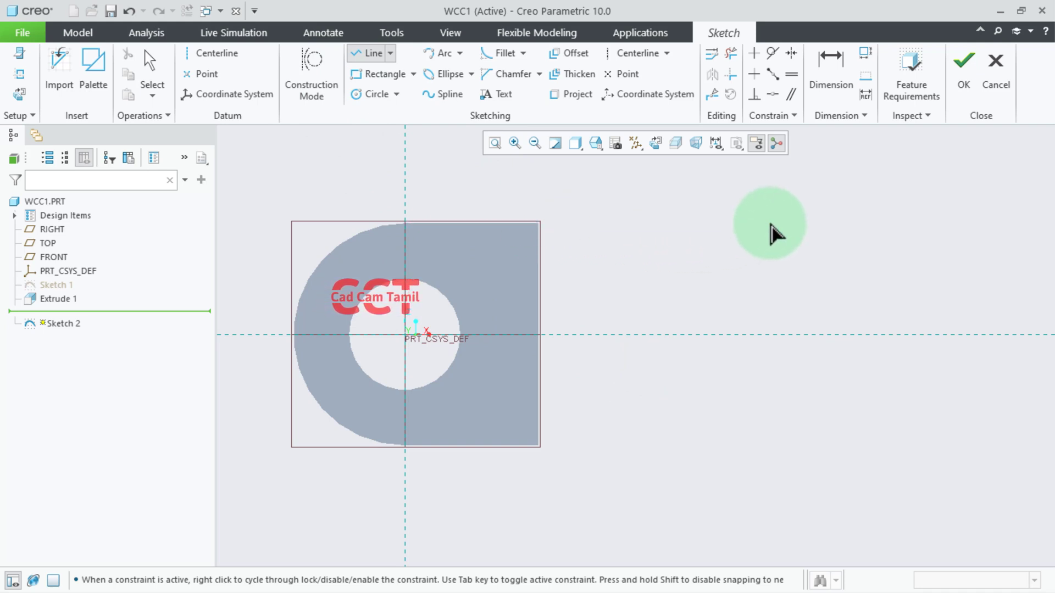
Draw a rectangle from the part's top-right corner extending sideways
{"action": "left_click", "coordinate": [379, 74]}
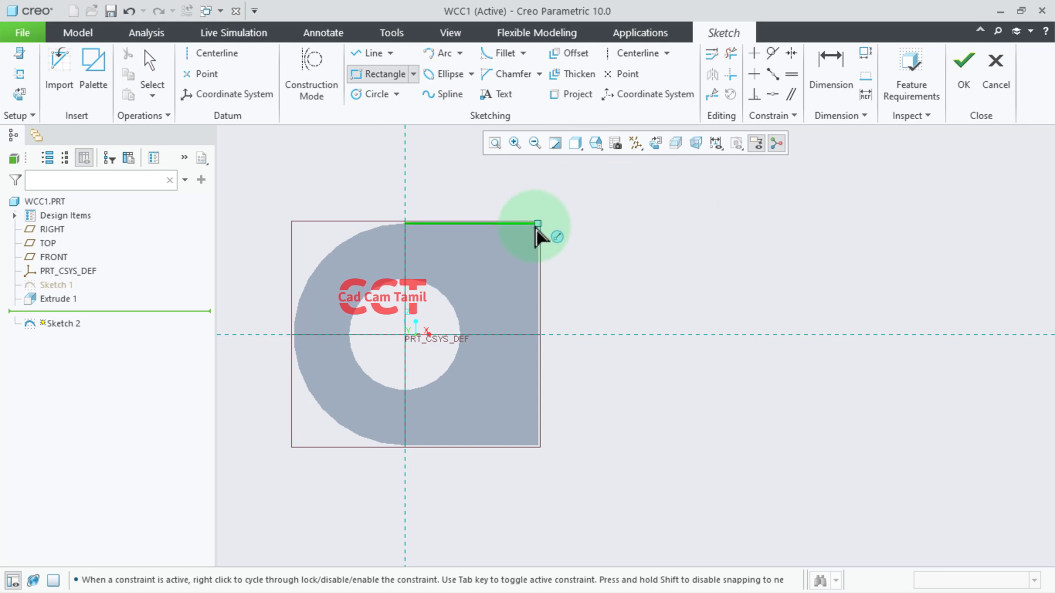
{"action": "left_click", "coordinate": [537, 224]}
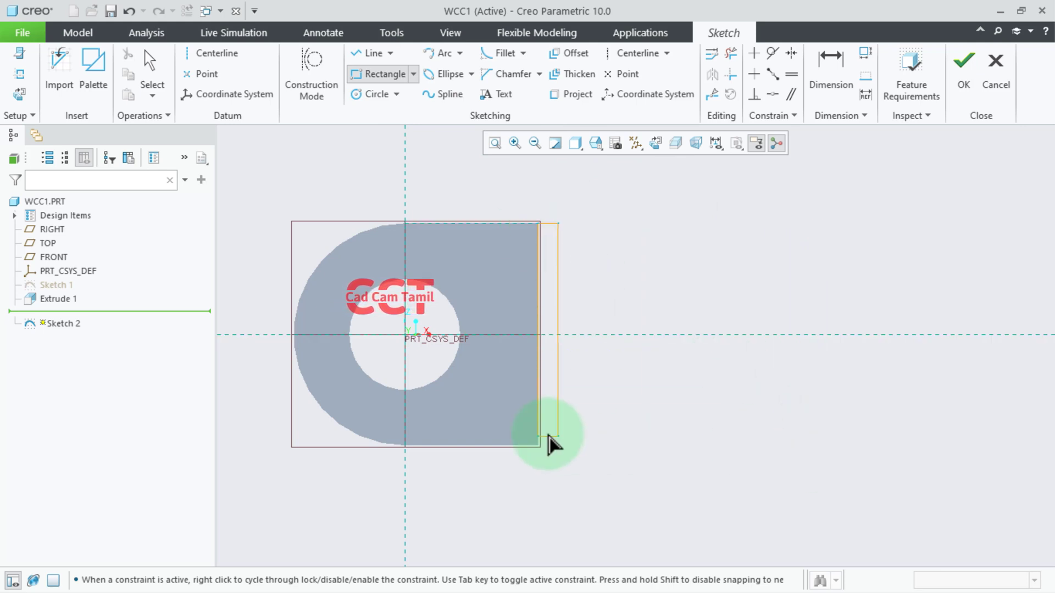
{"action": "left_click", "coordinate": [861, 413]}
{"action": "scroll", "coordinate": [470, 406], "scroll_direction": "up", "scroll_amount": 2}
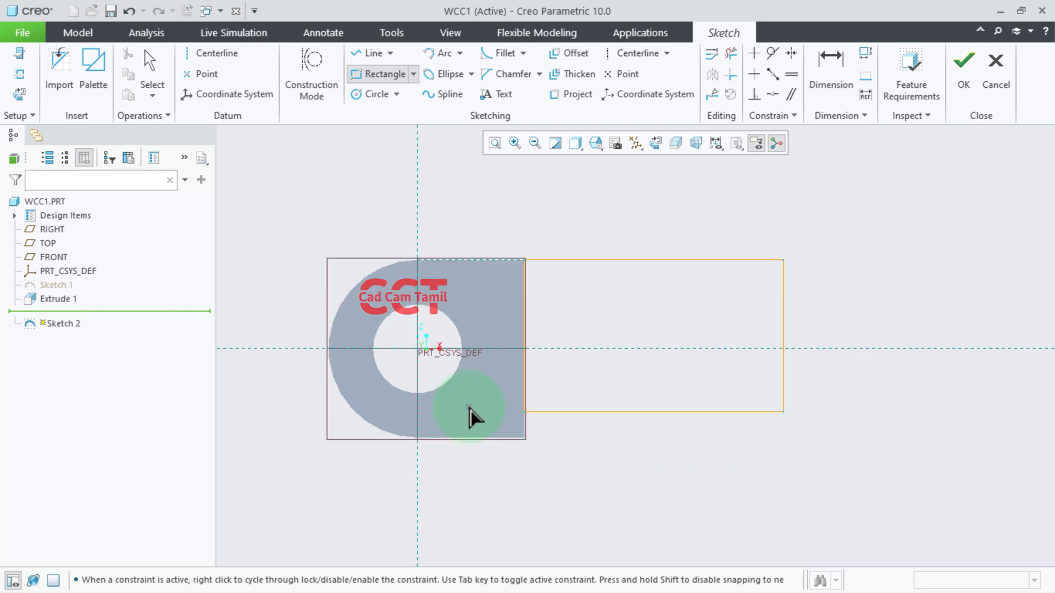
{"action": "middle_click", "coordinate": [824, 447]}
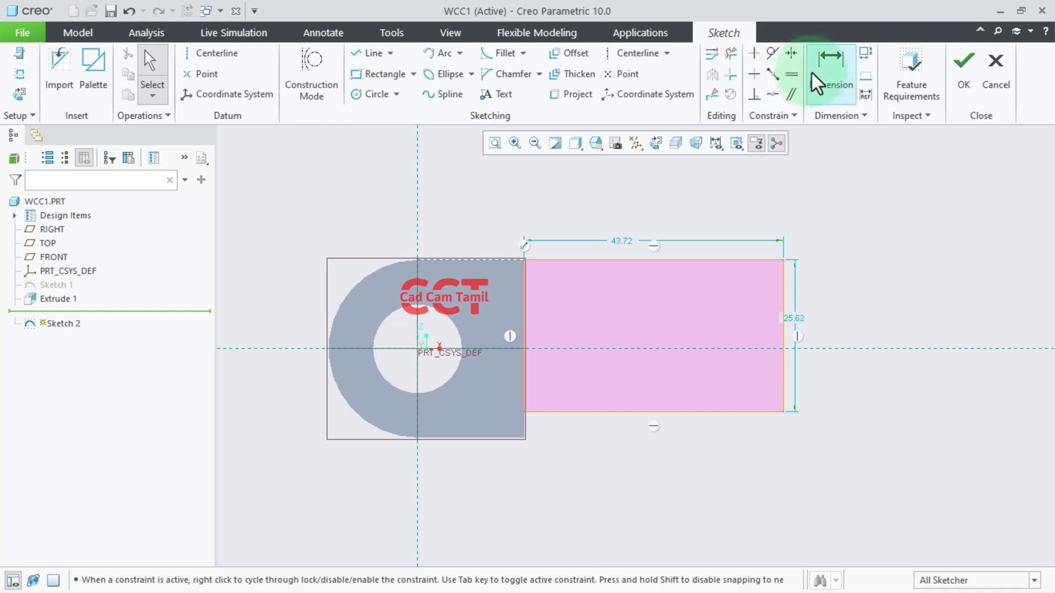
Dimension the rectangle with 0 bottom offset from the ring and 42 length, then finish Sketch 2
{"action": "left_click", "coordinate": [830, 68]}
{"action": "left_click", "coordinate": [577, 411]}
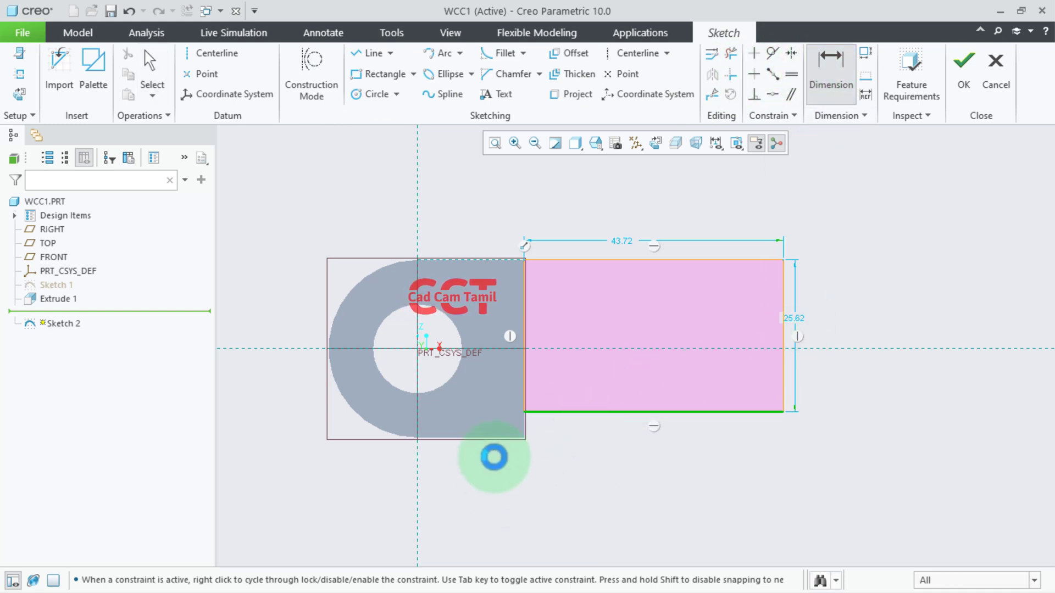
{"action": "middle_click", "coordinate": [537, 425]}
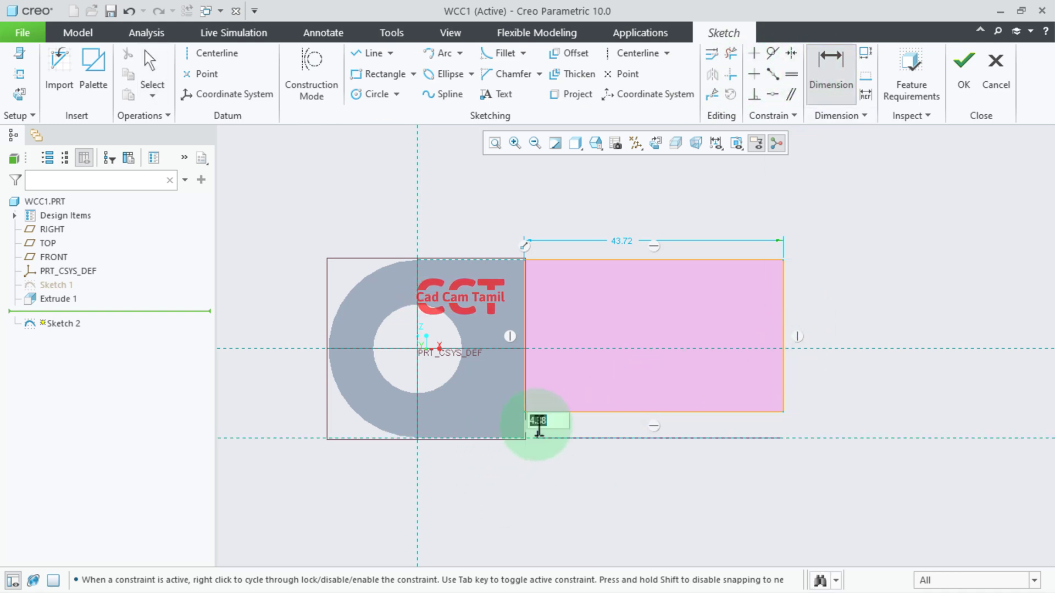
{"action": "type", "text": "0"}
{"action": "key", "text": "Return"}
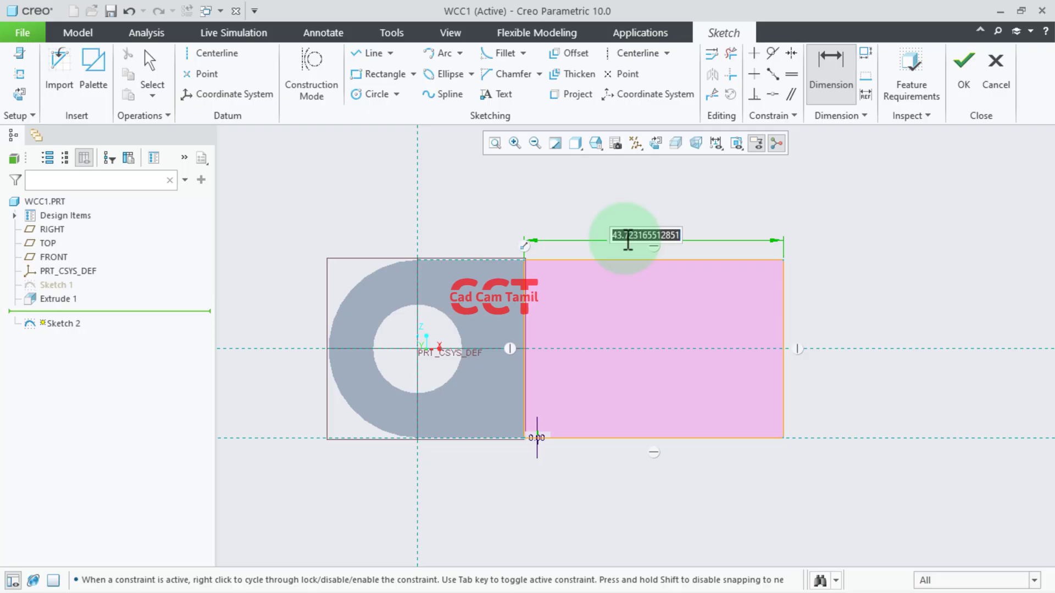
{"action": "type", "text": "42"}
{"action": "key", "text": "Return"}
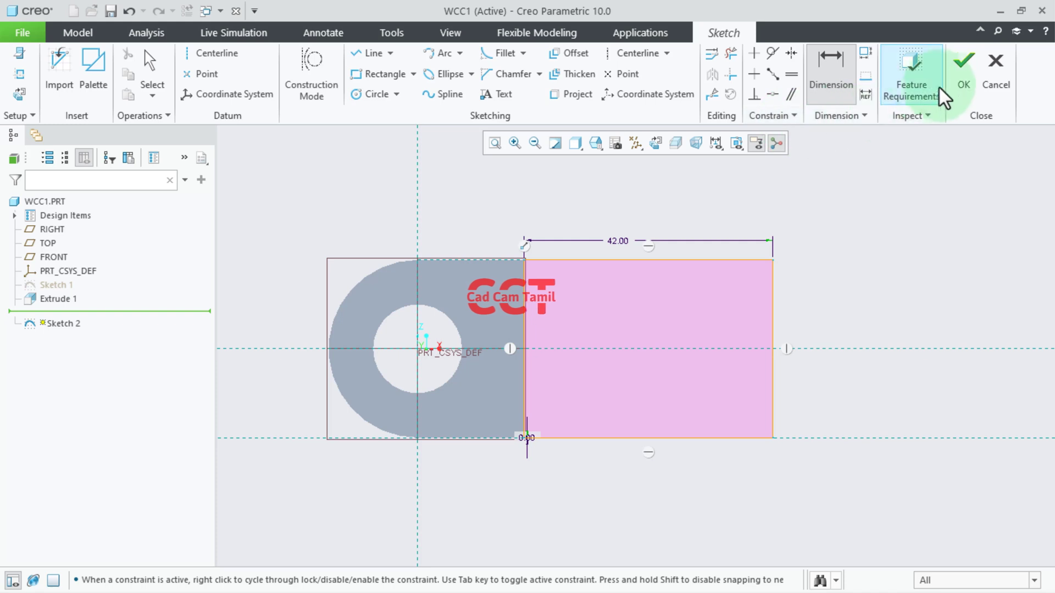
{"action": "left_click", "coordinate": [963, 66]}
{"action": "scroll", "coordinate": [434, 269], "scroll_direction": "down", "scroll_amount": 2}
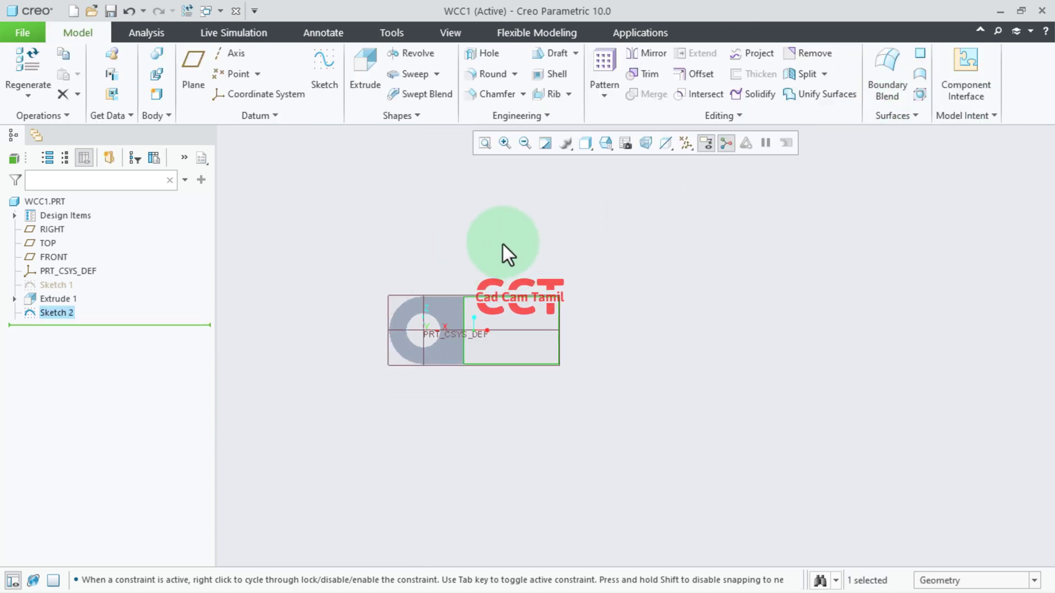
Start an extrusion using Sketch 2 as the profile
{"action": "middle_click_drag", "start_coordinate": [501, 248], "coordinate": [492, 306], "text": "shift"}
{"action": "middle_click_drag", "start_coordinate": [526, 254], "coordinate": [486, 398]}
{"action": "left_click", "coordinate": [513, 282]}
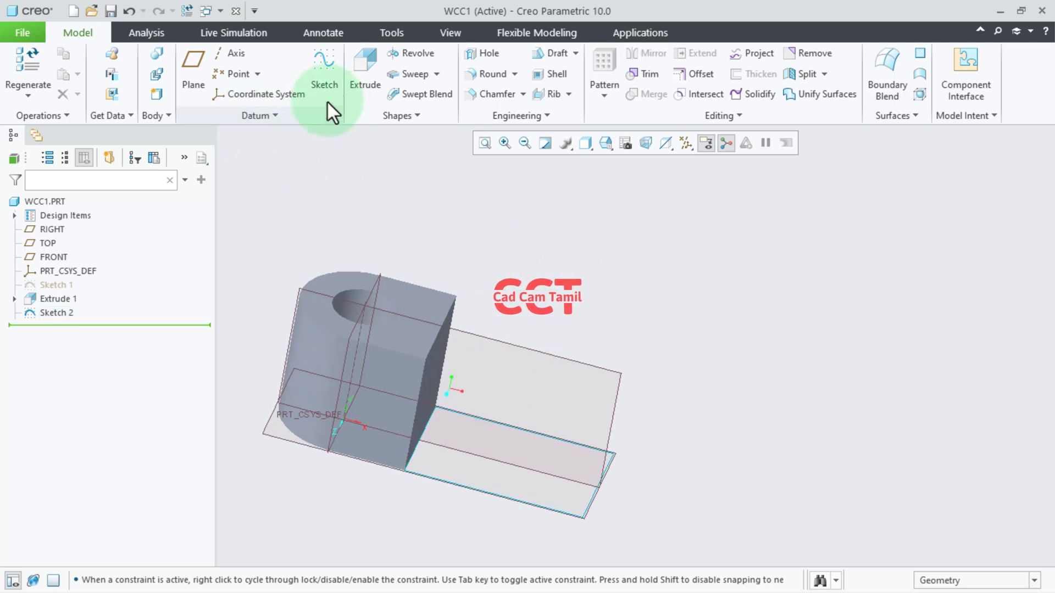
{"action": "left_click", "coordinate": [357, 66]}
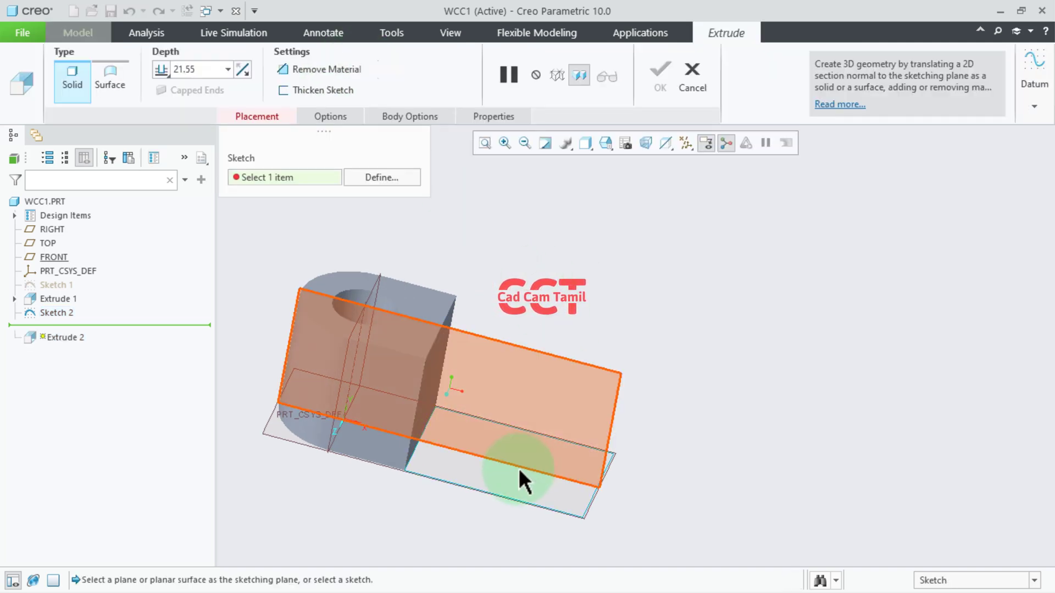
{"action": "left_click", "coordinate": [489, 491]}
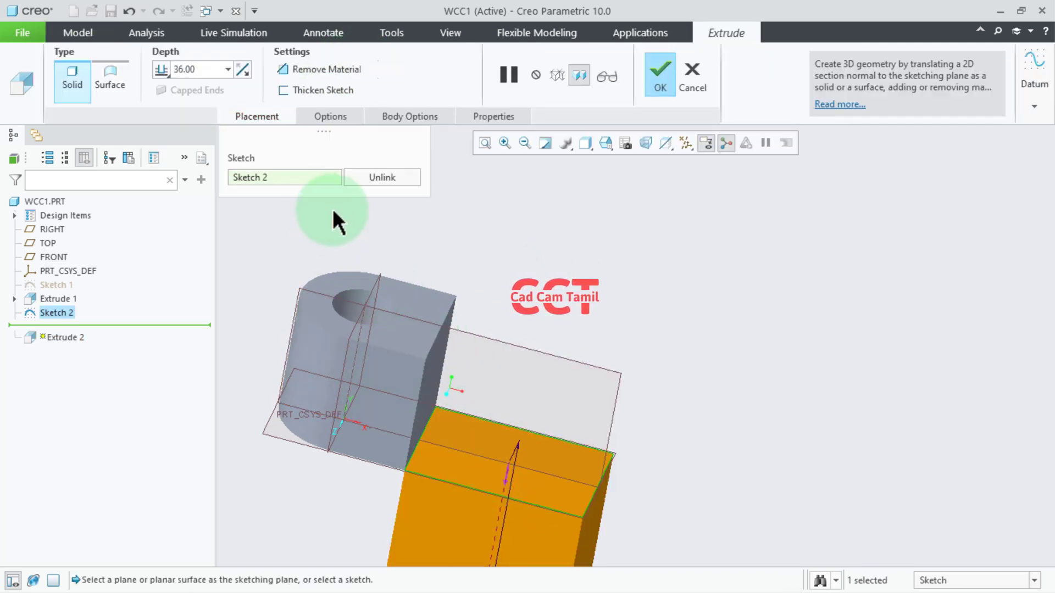
{"action": "middle_click_drag", "start_coordinate": [500, 259], "coordinate": [520, 320]}
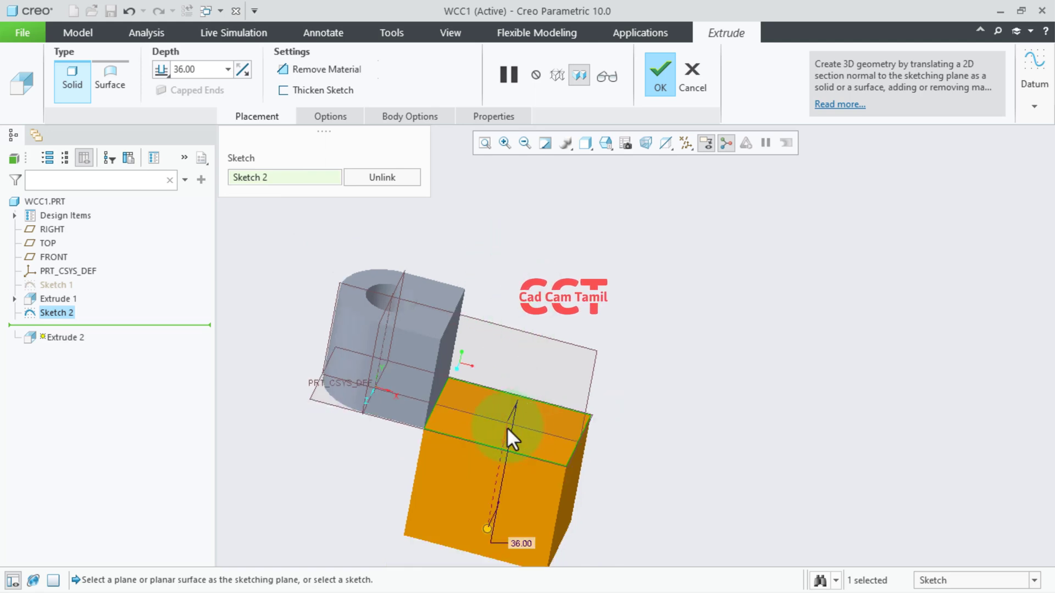
Flip the extrusion direction, set depth to 9 mm, and accept it as Extrude 2
{"action": "left_click", "coordinate": [240, 70]}
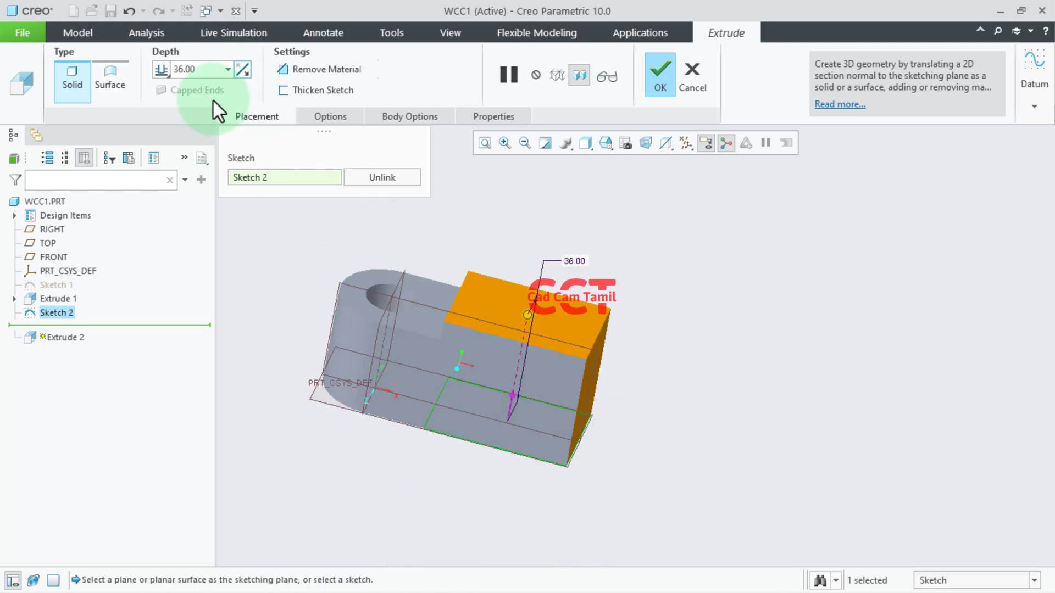
{"action": "left_click", "coordinate": [208, 68]}
{"action": "type", "text": "9"}
{"action": "key", "text": "Return"}
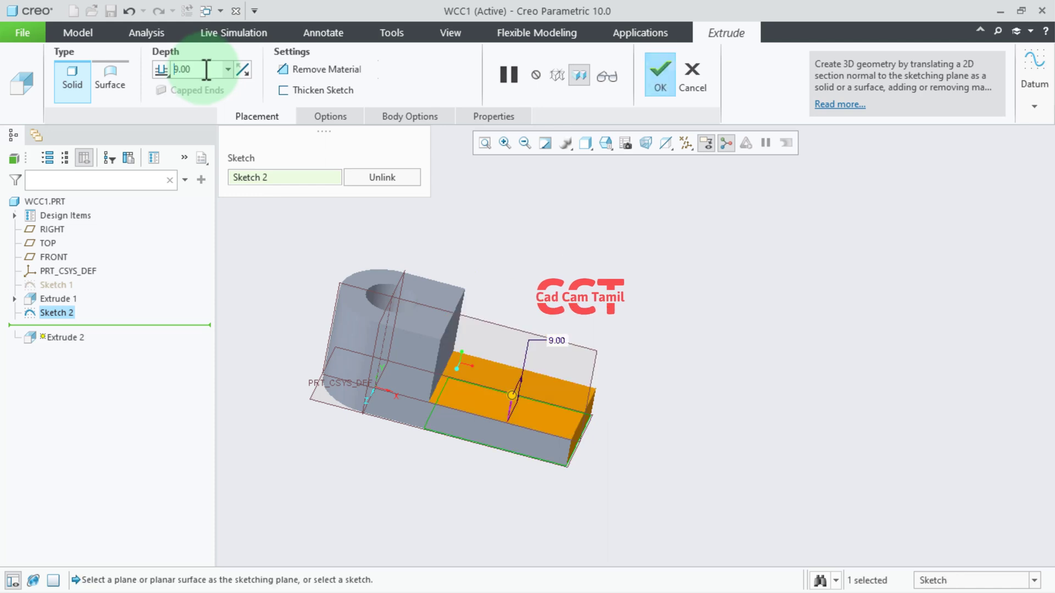
{"action": "left_click", "coordinate": [661, 96]}
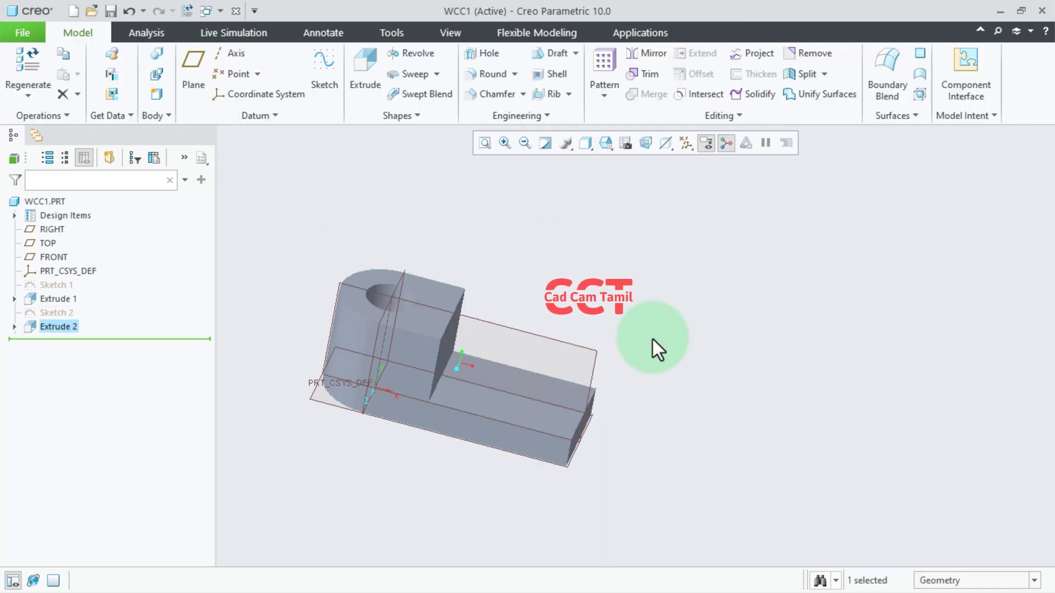
{"action": "mouse_move", "coordinate": [653, 339]}
{"action": "middle_mouse_down"}
{"action": "mouse_move", "coordinate": [573, 323]}
{"action": "mouse_move", "coordinate": [596, 297]}
{"action": "middle_mouse_up"}
{"action": "scroll", "coordinate": [555, 413], "scroll_direction": "down", "scroll_amount": 3}
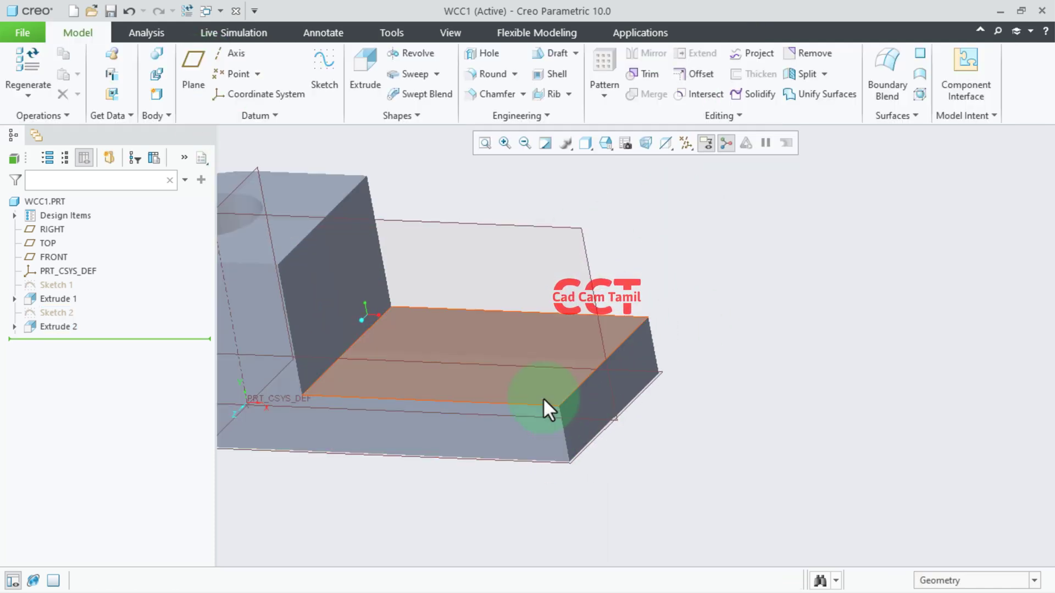
{"action": "scroll", "coordinate": [542, 397], "scroll_direction": "up", "scroll_amount": 5}
{"action": "scroll", "coordinate": [560, 440], "scroll_direction": "down", "scroll_amount": 2}
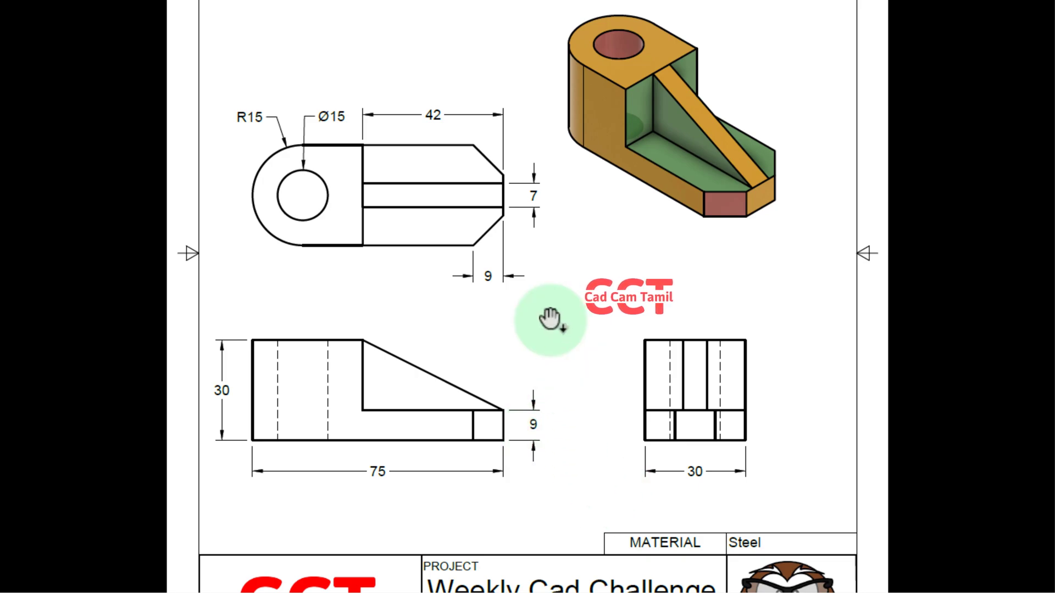
Chamfer both end edges of the Extrude 2 slab at 9.00
{"action": "key", "text": "alt+Tab"}
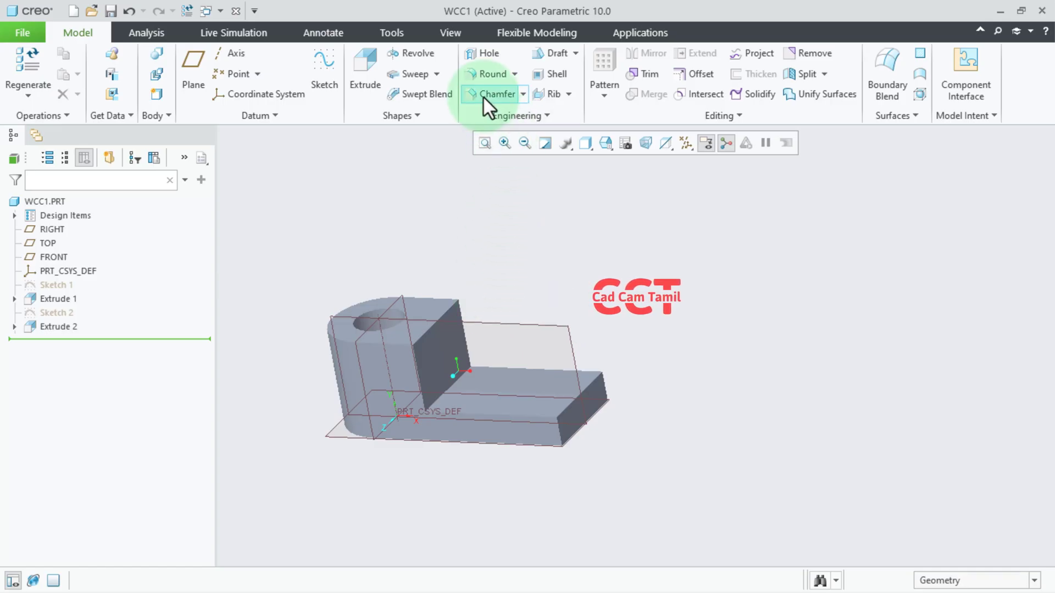
{"action": "left_click", "coordinate": [486, 97]}
{"action": "left_click", "coordinate": [558, 431]}
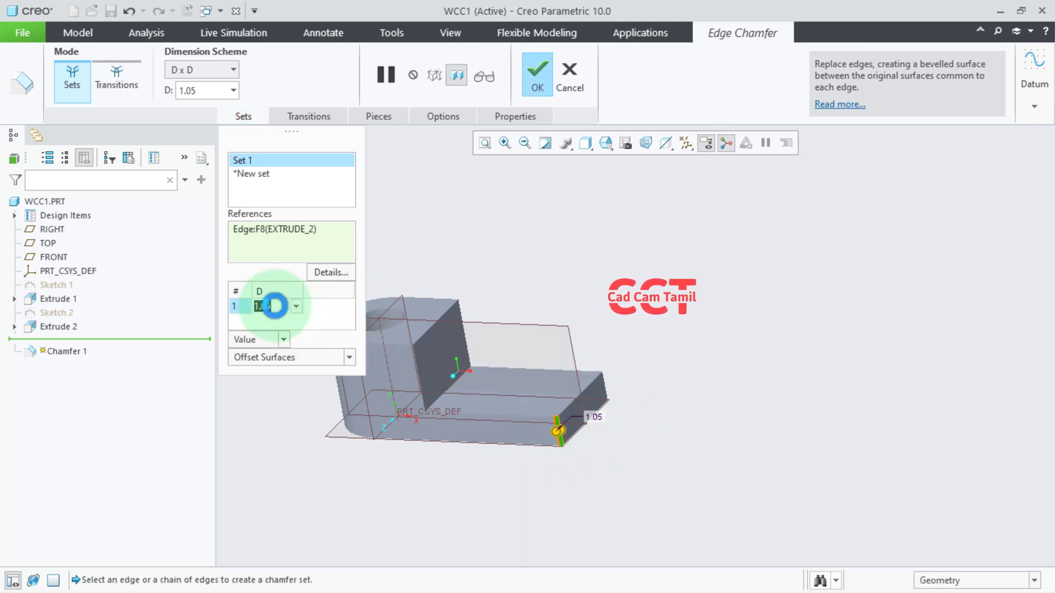
{"action": "type", "text": "9"}
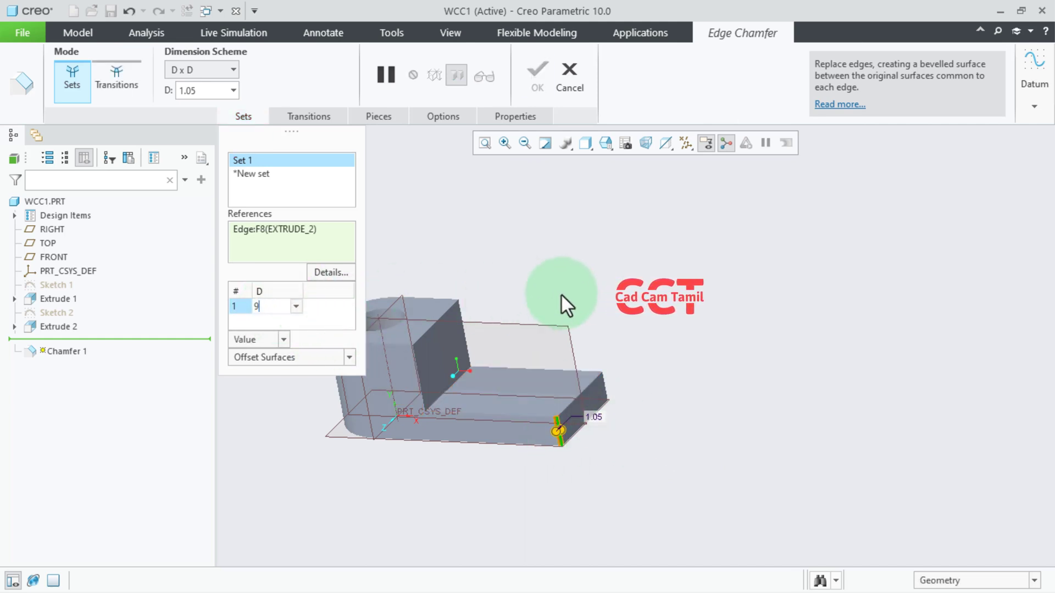
{"action": "middle_click_drag", "start_coordinate": [572, 292], "coordinate": [543, 306]}
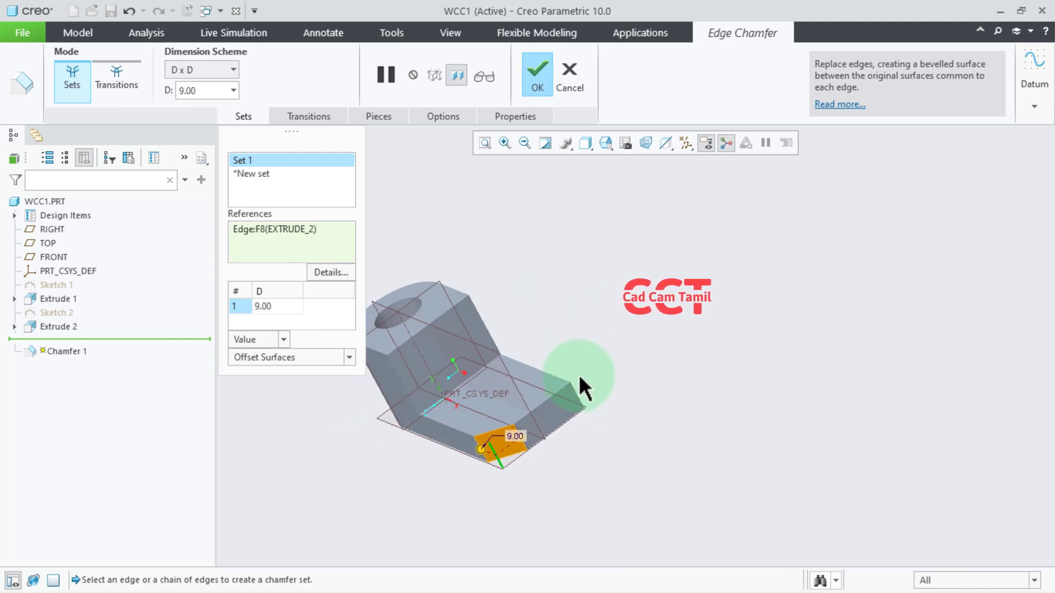
{"action": "left_click", "coordinate": [575, 390], "text": "ctrl"}
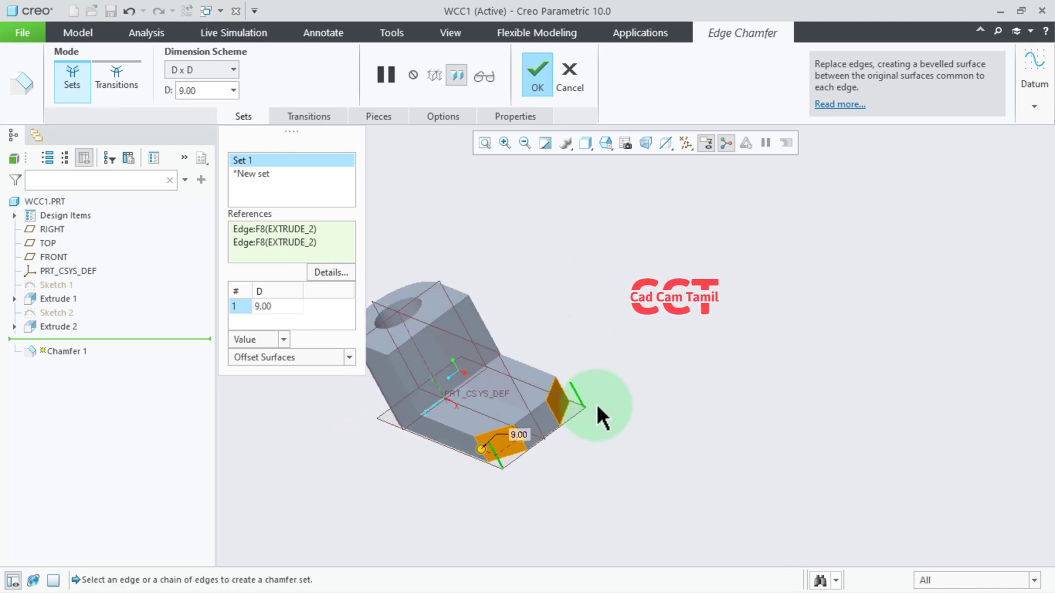
{"action": "left_click", "coordinate": [536, 90]}
{"action": "left_click", "coordinate": [621, 318]}
{"action": "middle_click_drag", "start_coordinate": [492, 363], "coordinate": [532, 351]}
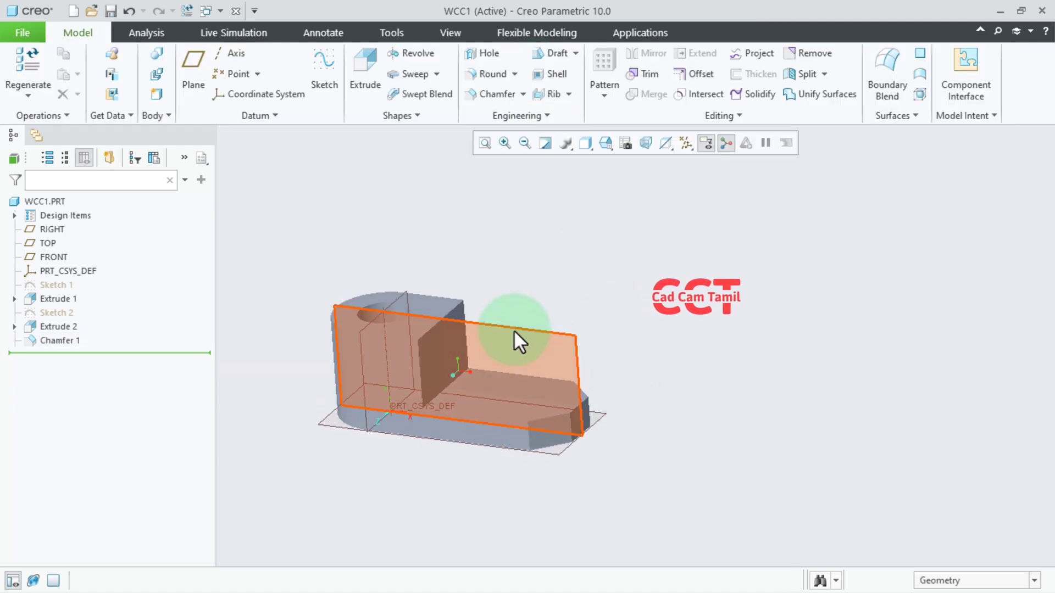
Sketch on FRONT one diagonal line from the upright block's top corner to the arm's far corner
{"action": "left_click", "coordinate": [513, 329]}
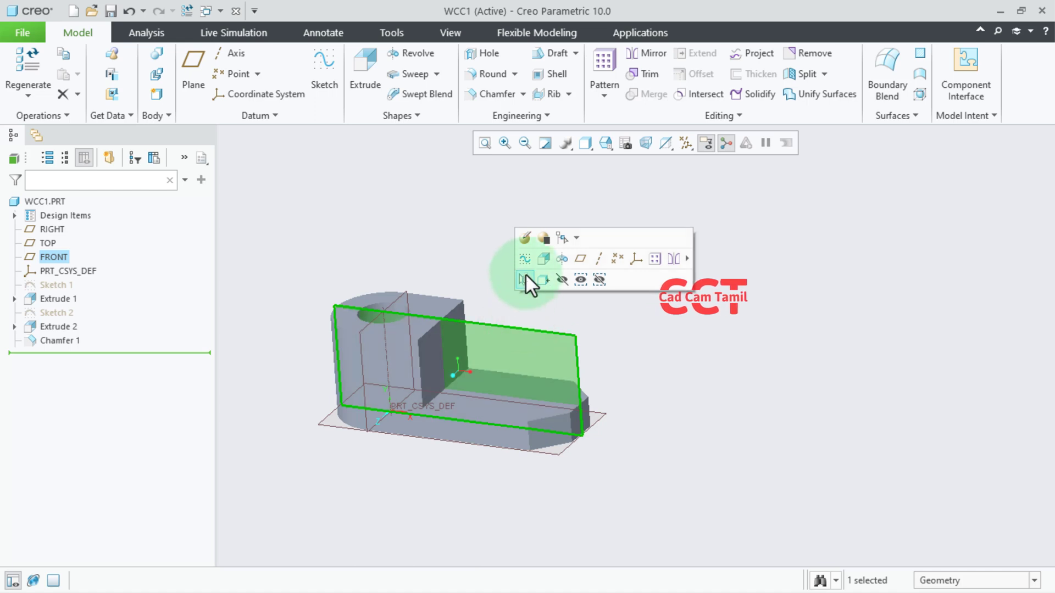
{"action": "left_click", "coordinate": [525, 259]}
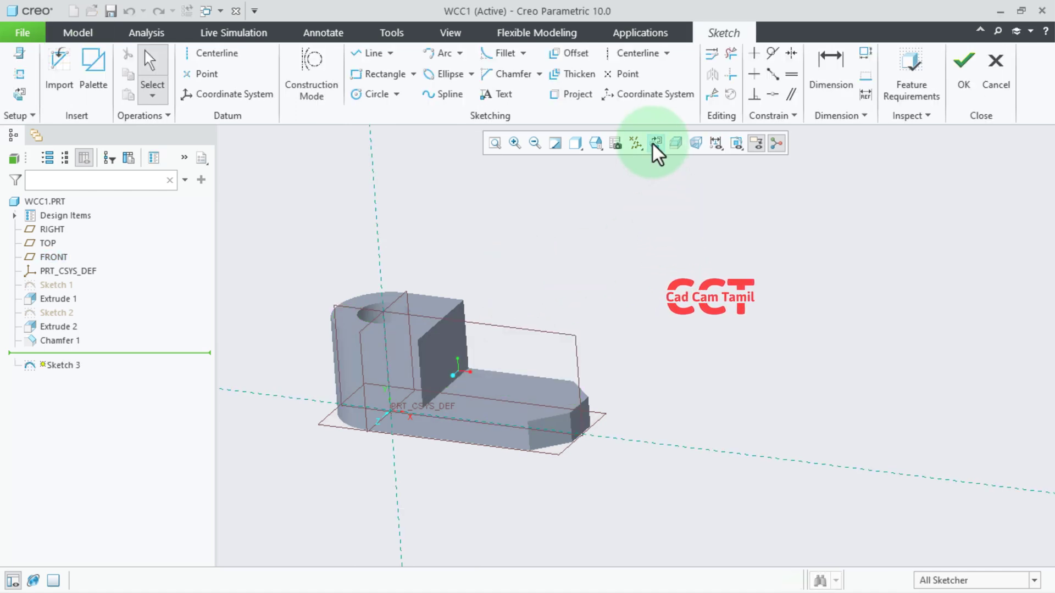
{"action": "left_click", "coordinate": [655, 143]}
{"action": "scroll", "coordinate": [670, 361], "scroll_direction": "down", "scroll_amount": 2}
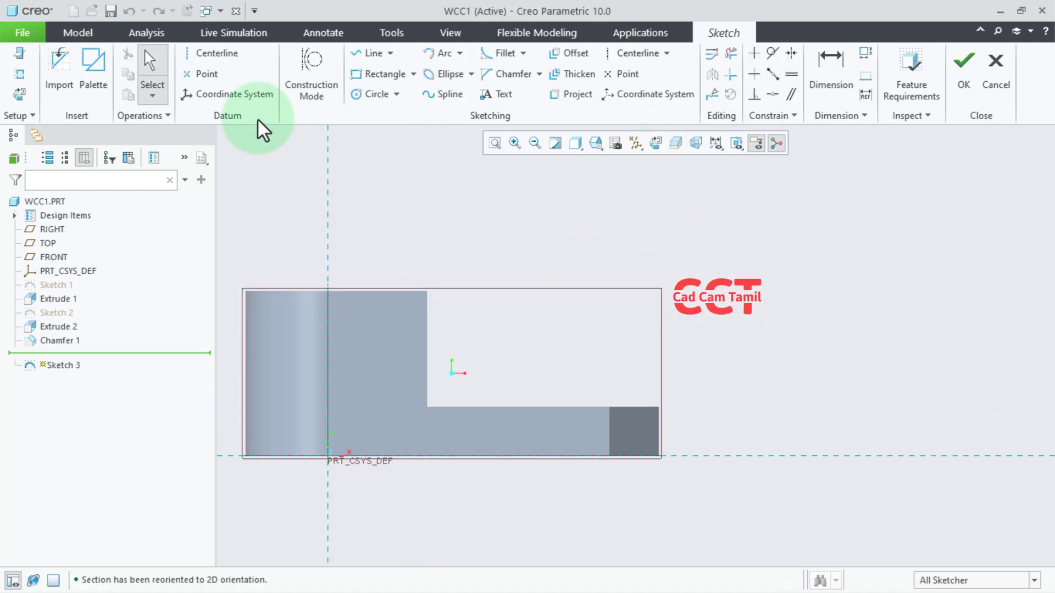
{"action": "left_click", "coordinate": [370, 52]}
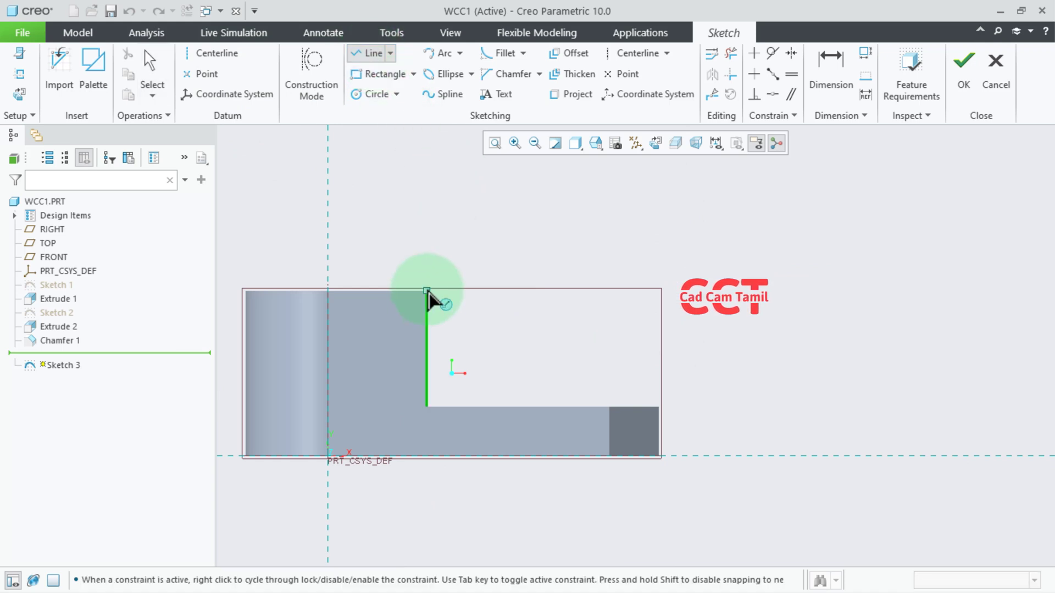
{"action": "left_click", "coordinate": [427, 291]}
{"action": "left_click", "coordinate": [659, 407]}
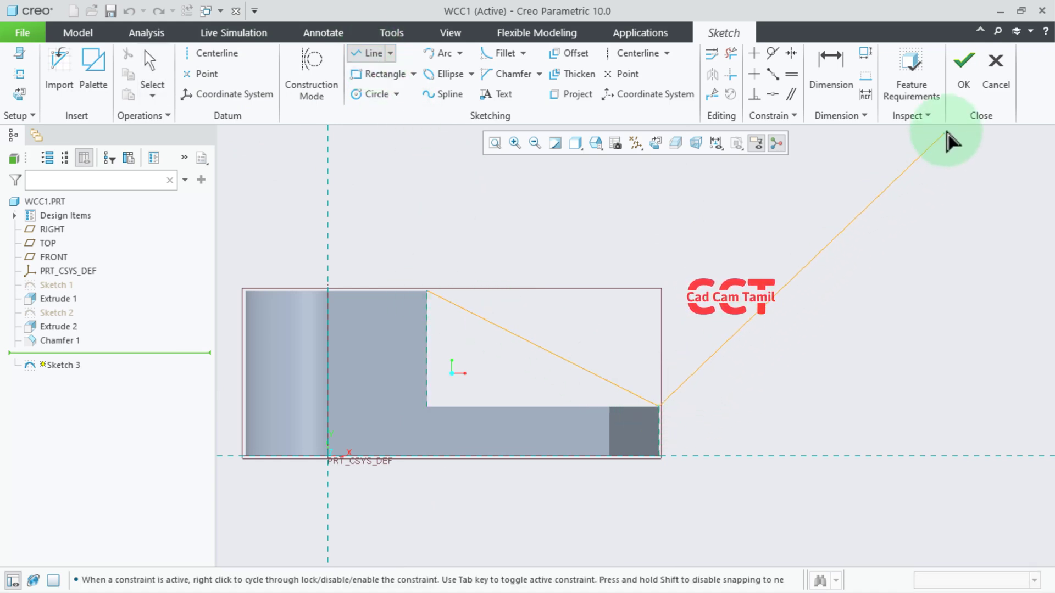
{"action": "left_click", "coordinate": [963, 62]}
{"action": "middle_click_drag", "start_coordinate": [582, 354], "coordinate": [707, 299]}
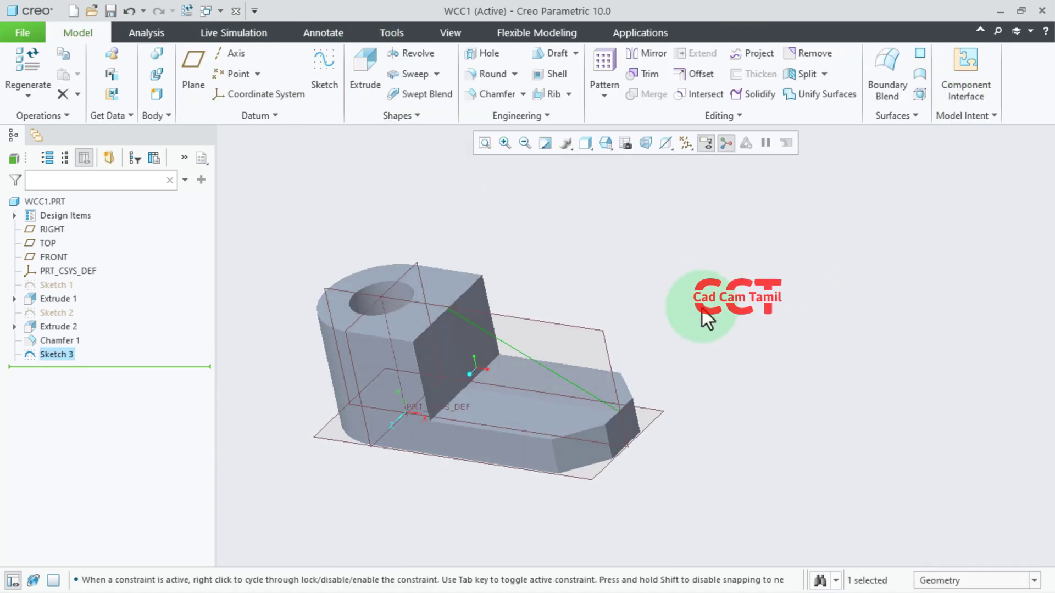
{"action": "left_click", "coordinate": [706, 282]}
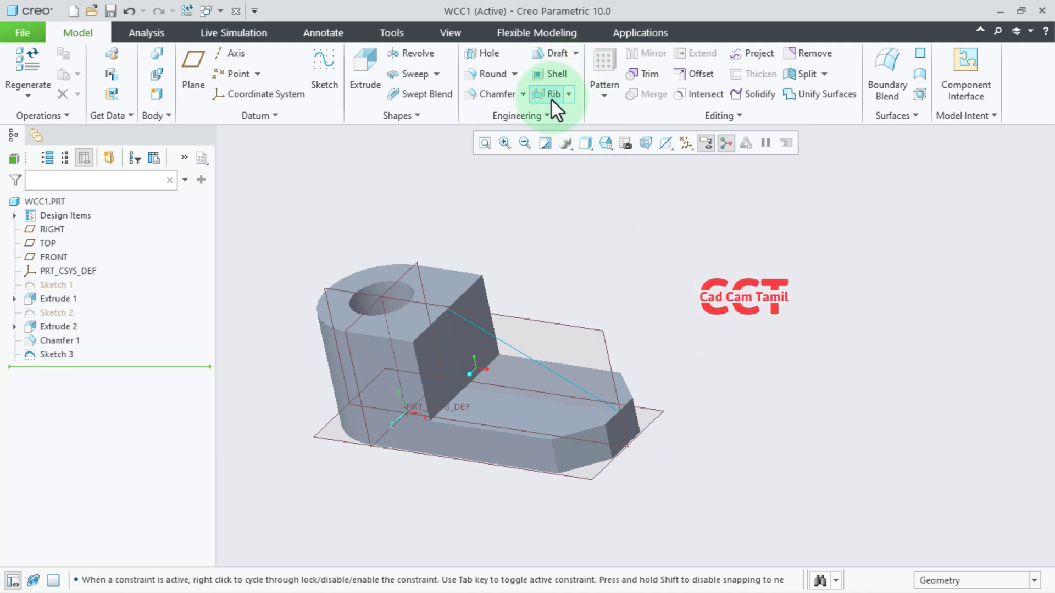
Build a 7-wide profile rib from Sketch 3, flipped to fill the triangular gap
{"action": "left_click", "coordinate": [569, 95]}
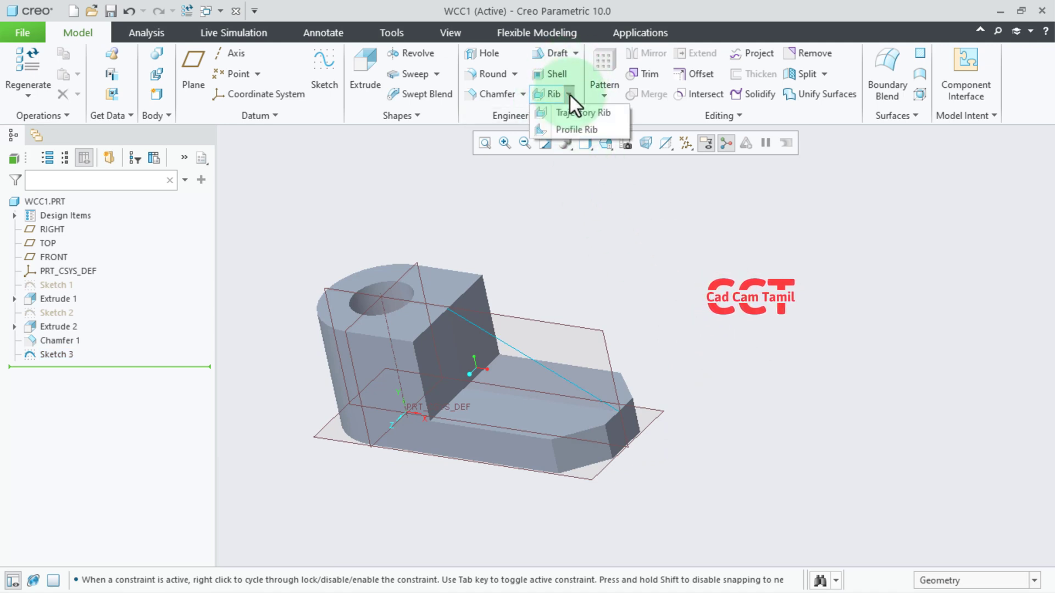
{"action": "left_click", "coordinate": [565, 130]}
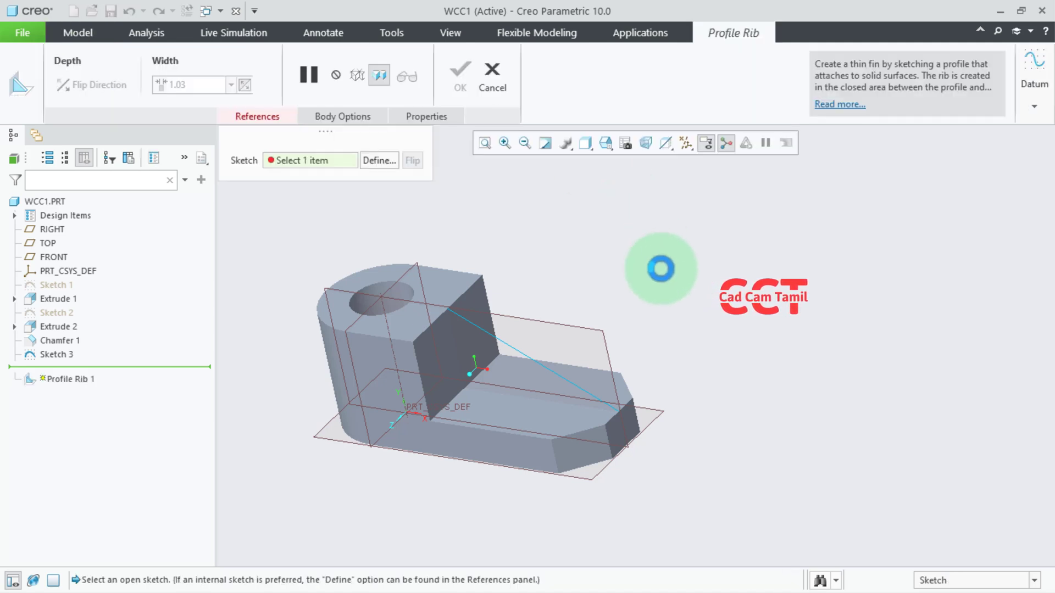
{"action": "left_click", "coordinate": [492, 333]}
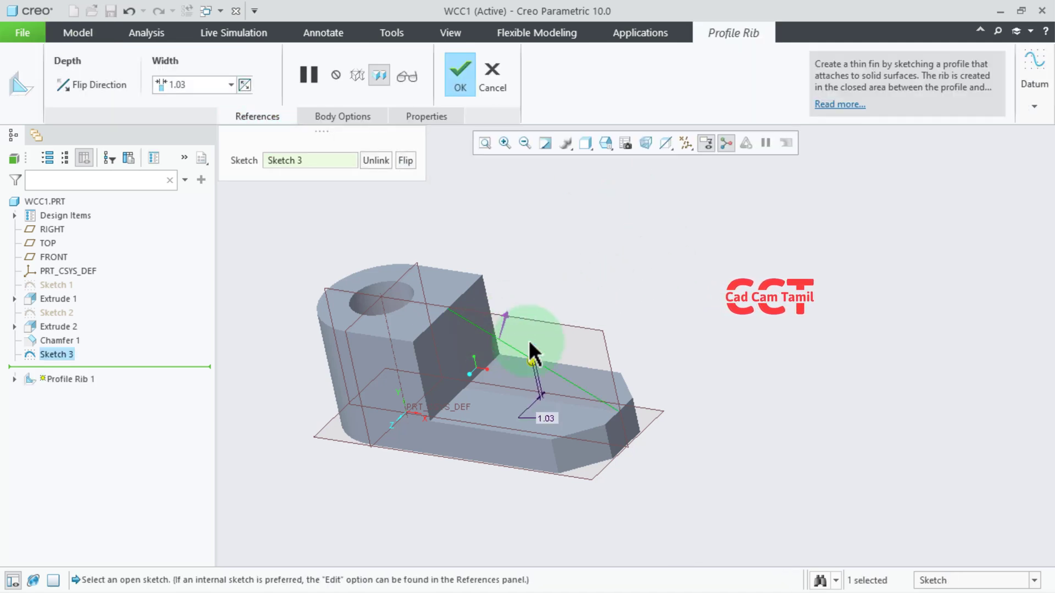
{"action": "left_click", "coordinate": [504, 318]}
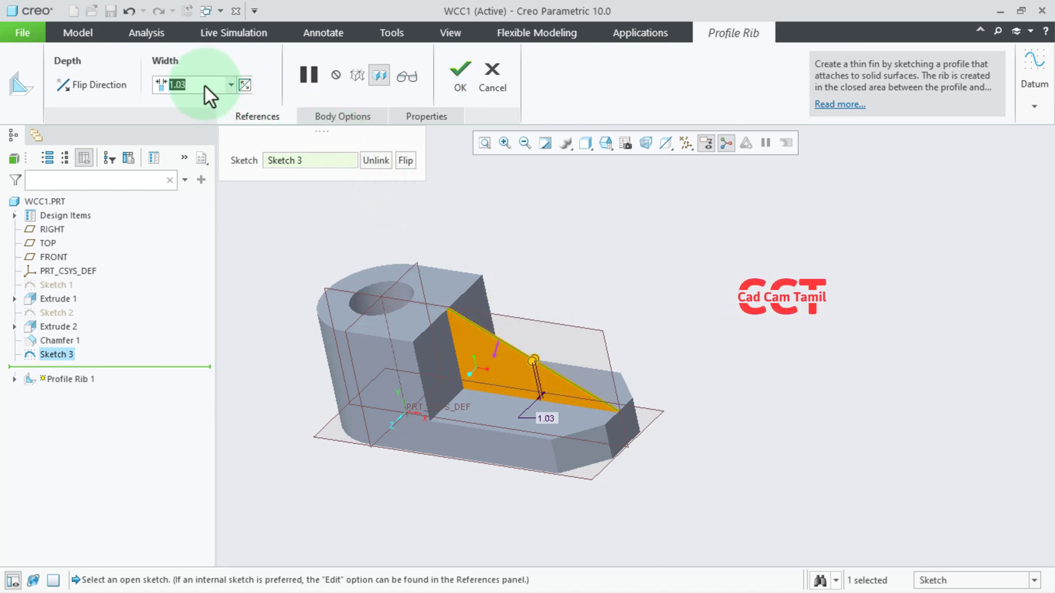
{"action": "type", "text": "7"}
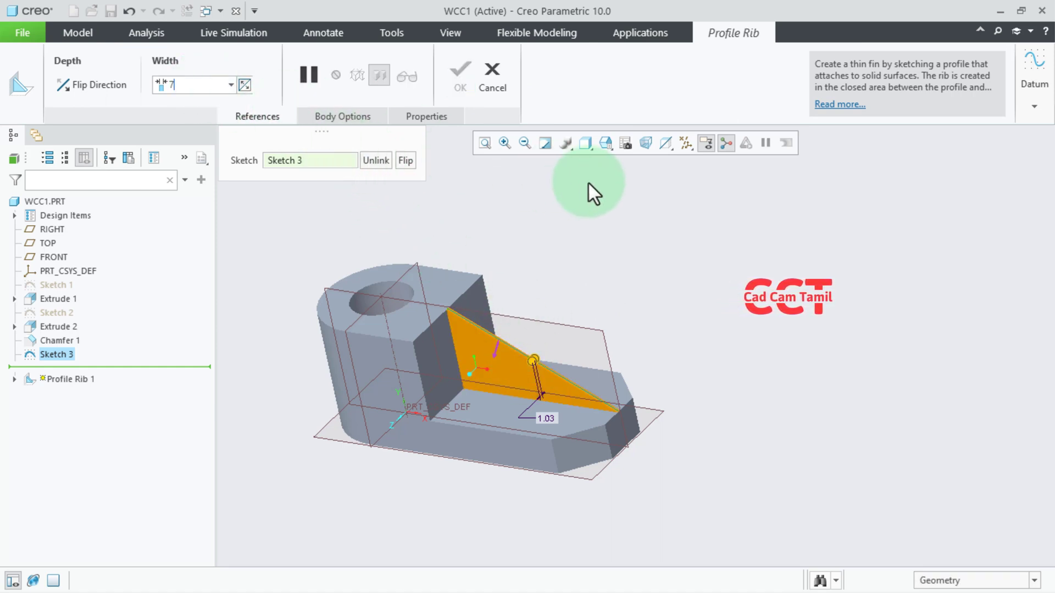
{"action": "key", "text": "Return"}
{"action": "middle_click", "coordinate": [585, 183]}
{"action": "scroll", "coordinate": [575, 307], "scroll_direction": "up", "scroll_amount": 1}
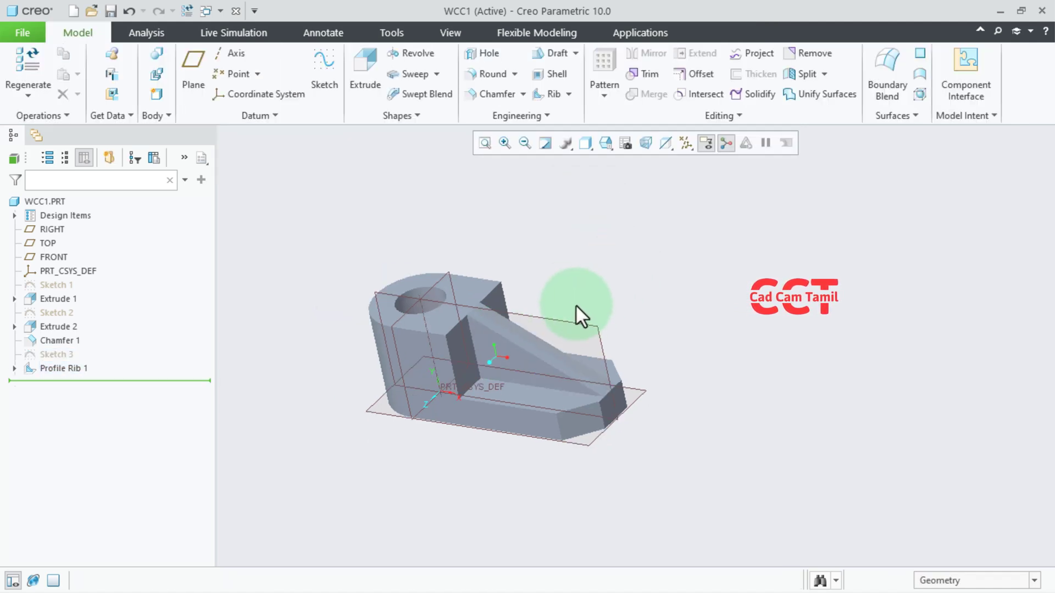
Turn off all datum displays, the spin center and annotations so only the solid bracket shows
{"action": "mouse_move", "coordinate": [548, 364]}
{"action": "middle_mouse_down"}
{"action": "mouse_move", "coordinate": [615, 344]}
{"action": "mouse_move", "coordinate": [542, 373]}
{"action": "mouse_move", "coordinate": [491, 334]}
{"action": "mouse_move", "coordinate": [539, 349]}
{"action": "mouse_move", "coordinate": [505, 332]}
{"action": "middle_mouse_up"}
{"action": "scroll", "coordinate": [592, 367], "scroll_direction": "down", "scroll_amount": 3}
{"action": "scroll", "coordinate": [476, 344], "scroll_direction": "down", "scroll_amount": 2}
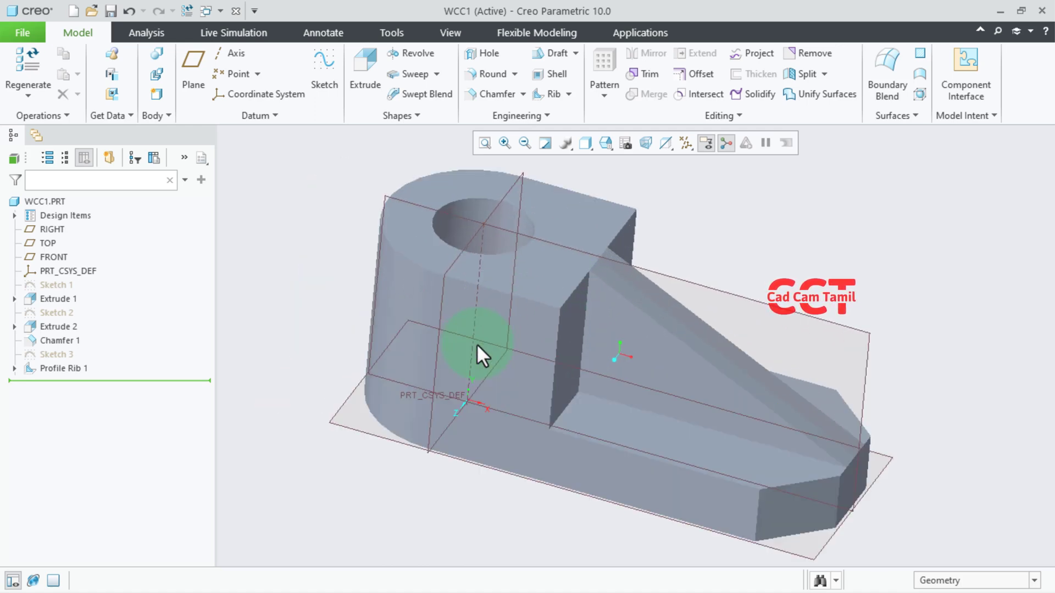
{"action": "left_click", "coordinate": [767, 211]}
{"action": "left_click", "coordinate": [690, 140]}
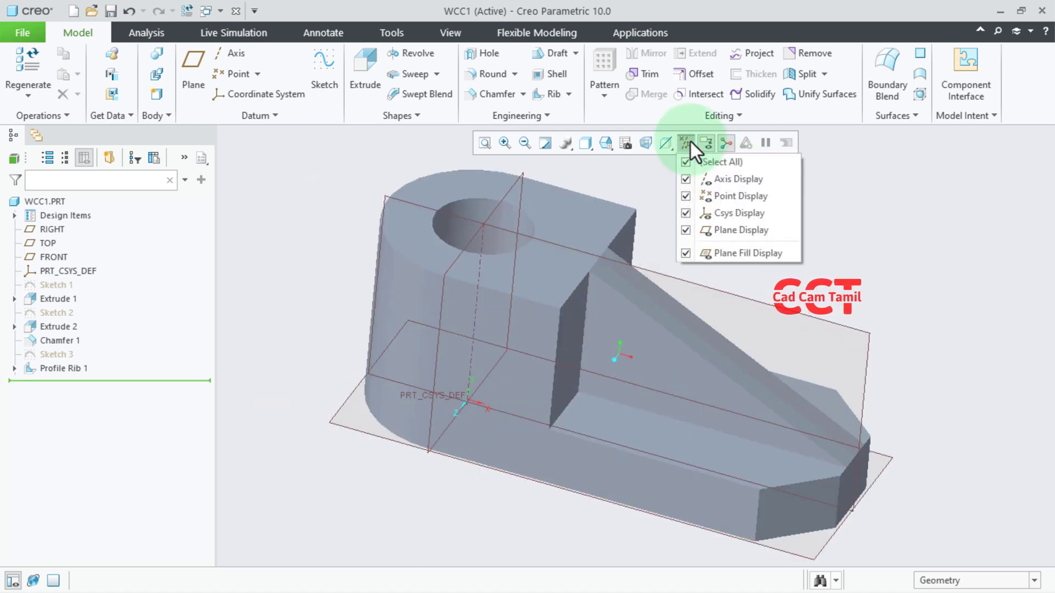
{"action": "left_click", "coordinate": [692, 164]}
{"action": "left_click", "coordinate": [849, 185]}
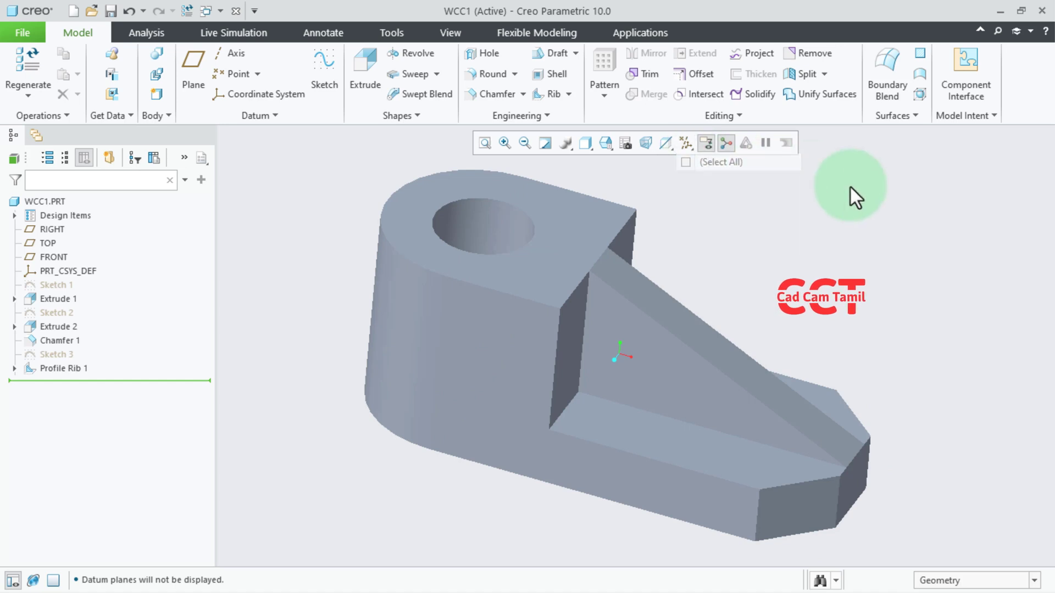
{"action": "left_click", "coordinate": [726, 143]}
{"action": "scroll", "coordinate": [691, 253], "scroll_direction": "up", "scroll_amount": 1}
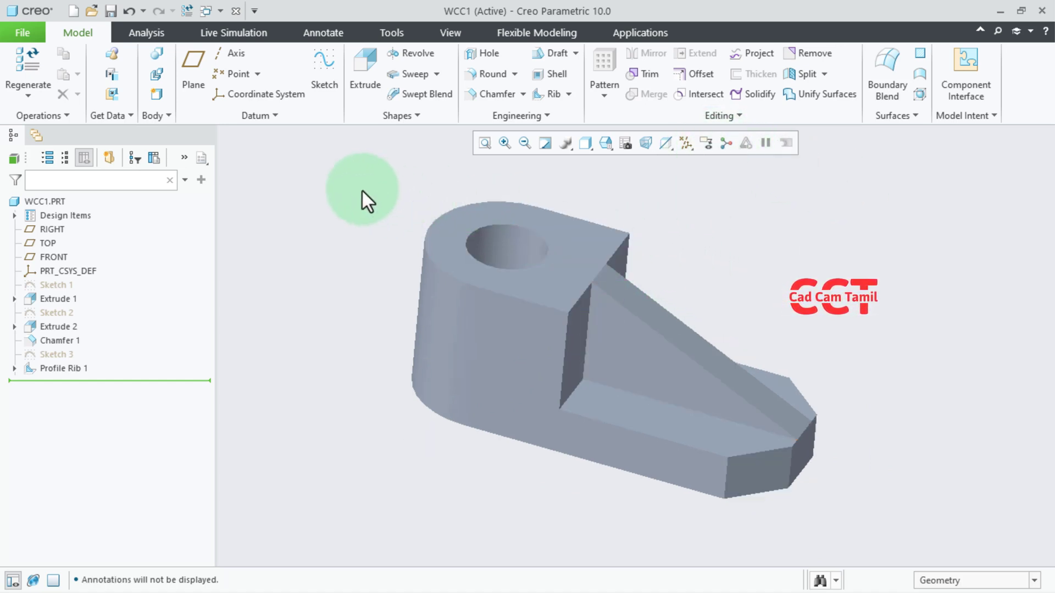
Pick the dark brown textured appearance and select the L-shaped front, rounded end and rib side faces
{"action": "left_click", "coordinate": [448, 35]}
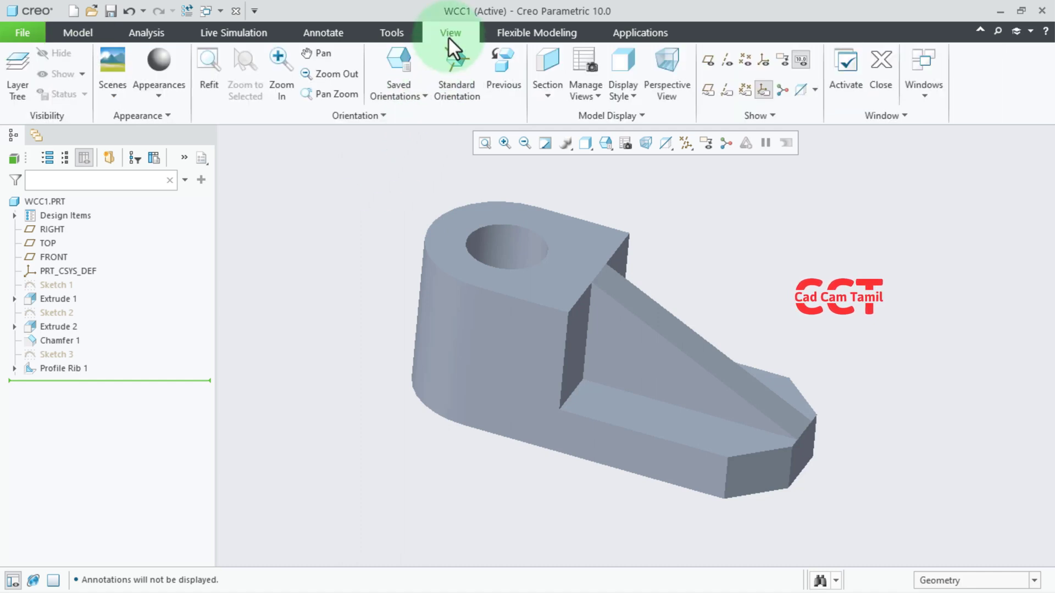
{"action": "left_click", "coordinate": [170, 99]}
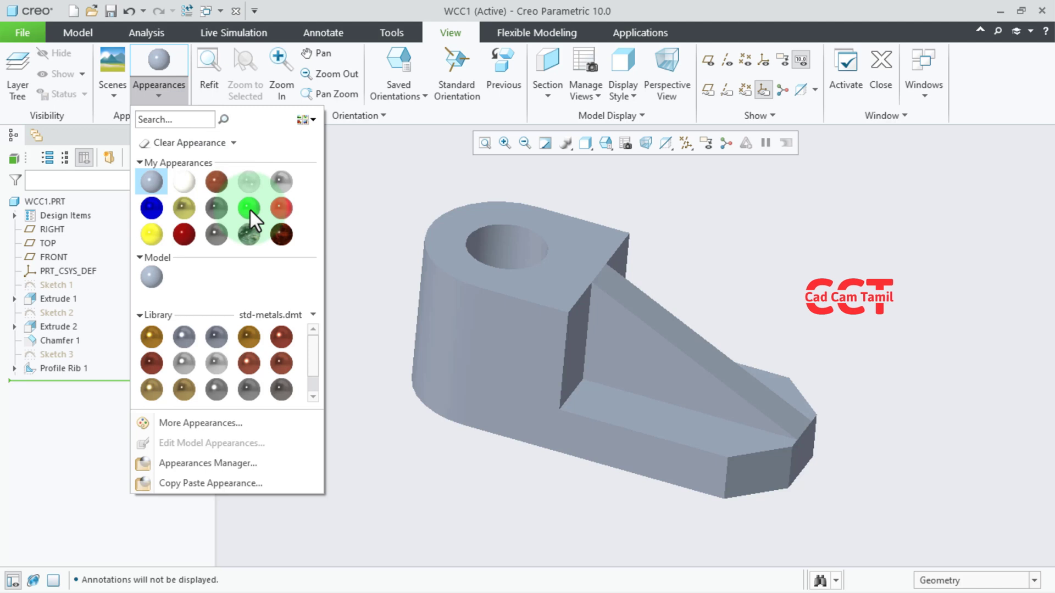
{"action": "left_click", "coordinate": [289, 207]}
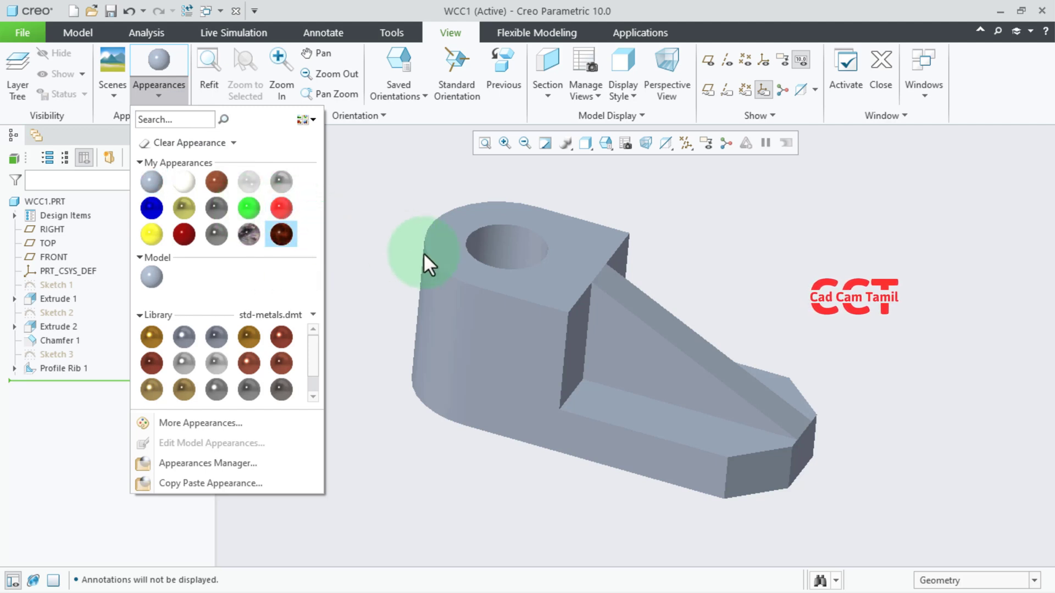
{"action": "left_click", "coordinate": [500, 276]}
{"action": "left_click", "coordinate": [519, 321]}
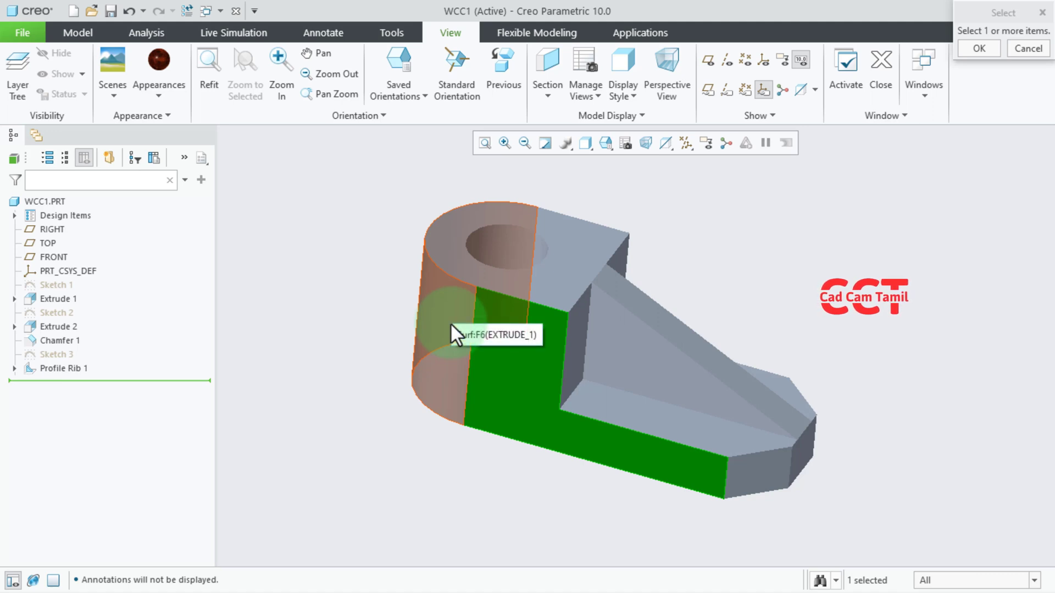
{"action": "left_click", "coordinate": [450, 343], "text": "ctrl"}
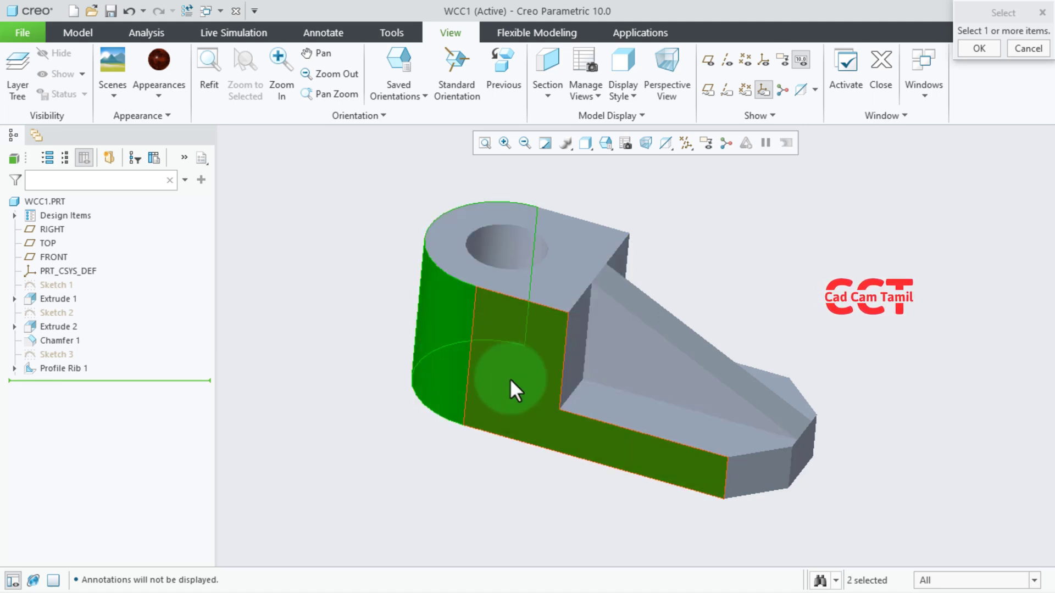
{"action": "left_click", "coordinate": [640, 368], "text": "ctrl"}
Add the rib's other face and the large right side face, then apply the brown appearance
{"action": "middle_click_drag", "start_coordinate": [730, 278], "coordinate": [636, 291]}
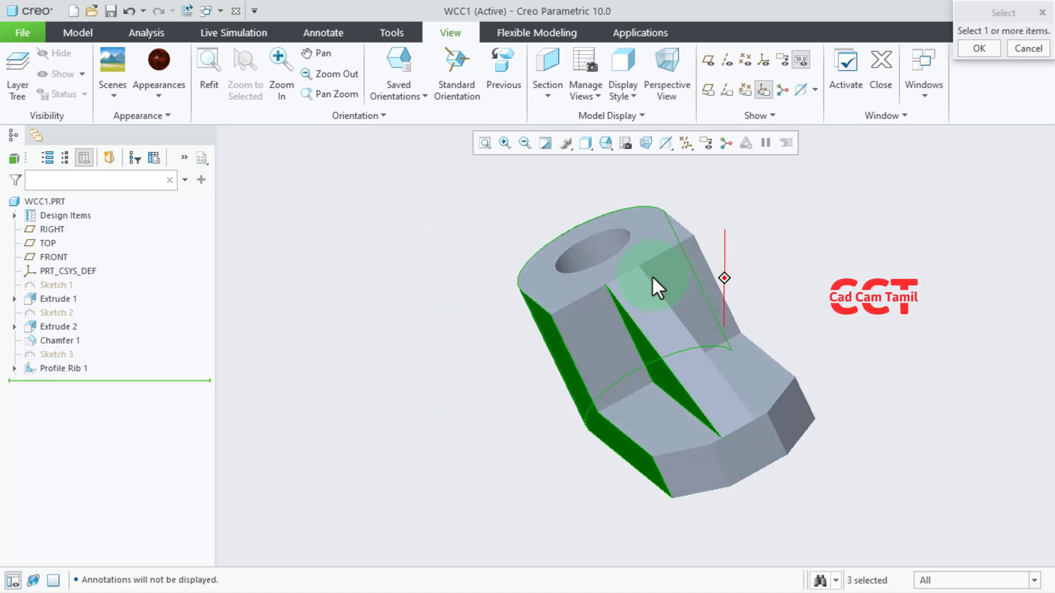
{"action": "left_click", "coordinate": [707, 318], "text": "ctrl"}
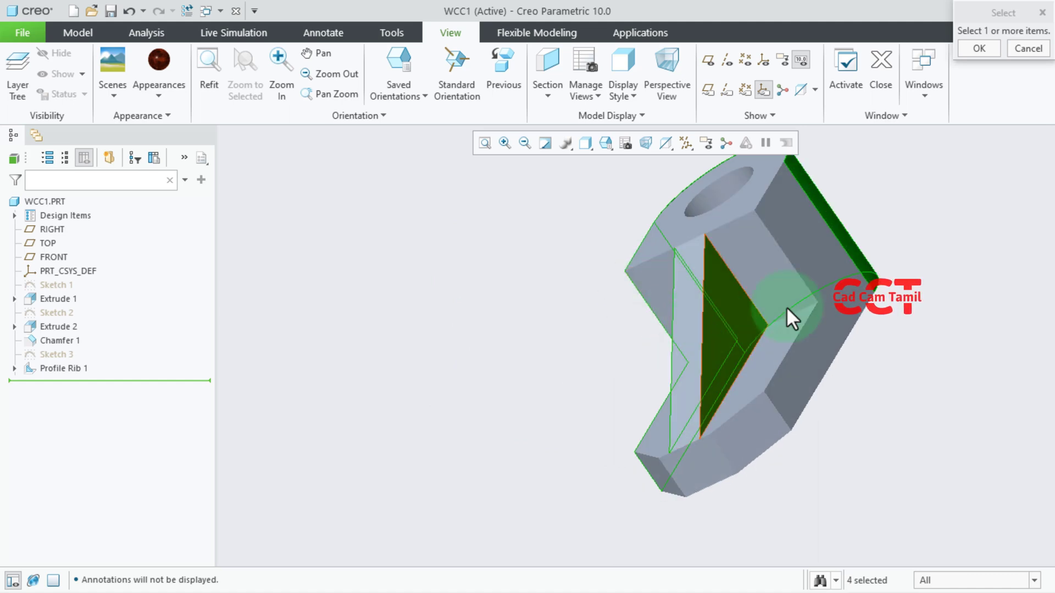
{"action": "left_click", "coordinate": [828, 280], "text": "ctrl"}
{"action": "left_click", "coordinate": [979, 48]}
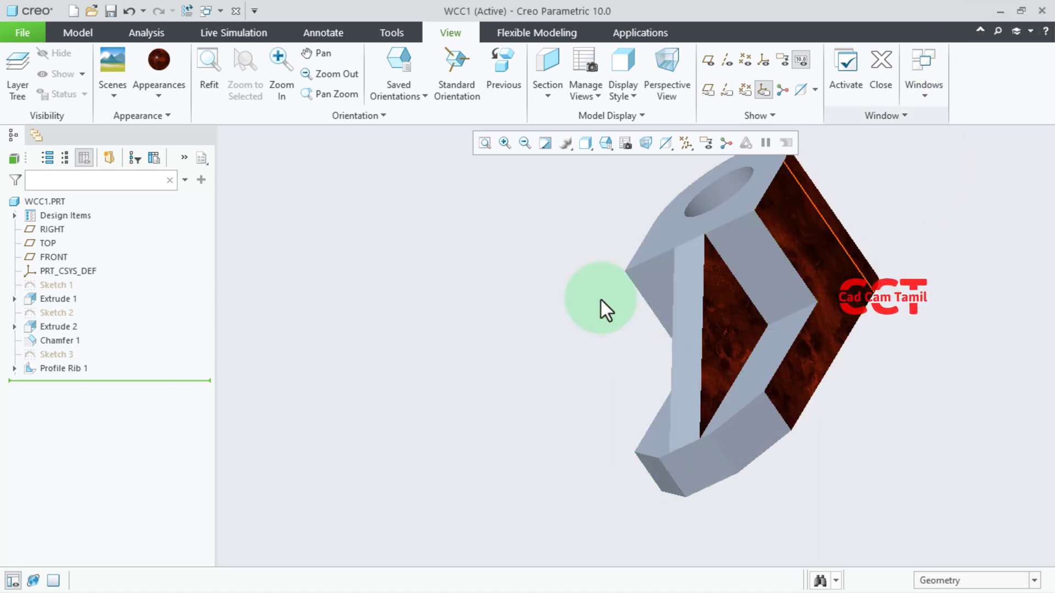
{"action": "mouse_move", "coordinate": [599, 298]}
{"action": "middle_mouse_down"}
{"action": "mouse_move", "coordinate": [428, 341]}
{"action": "mouse_move", "coordinate": [479, 337]}
{"action": "mouse_move", "coordinate": [405, 368]}
{"action": "mouse_move", "coordinate": [536, 326]}
{"action": "middle_mouse_up"}
{"action": "scroll", "coordinate": [377, 410], "scroll_direction": "up", "scroll_amount": 2}
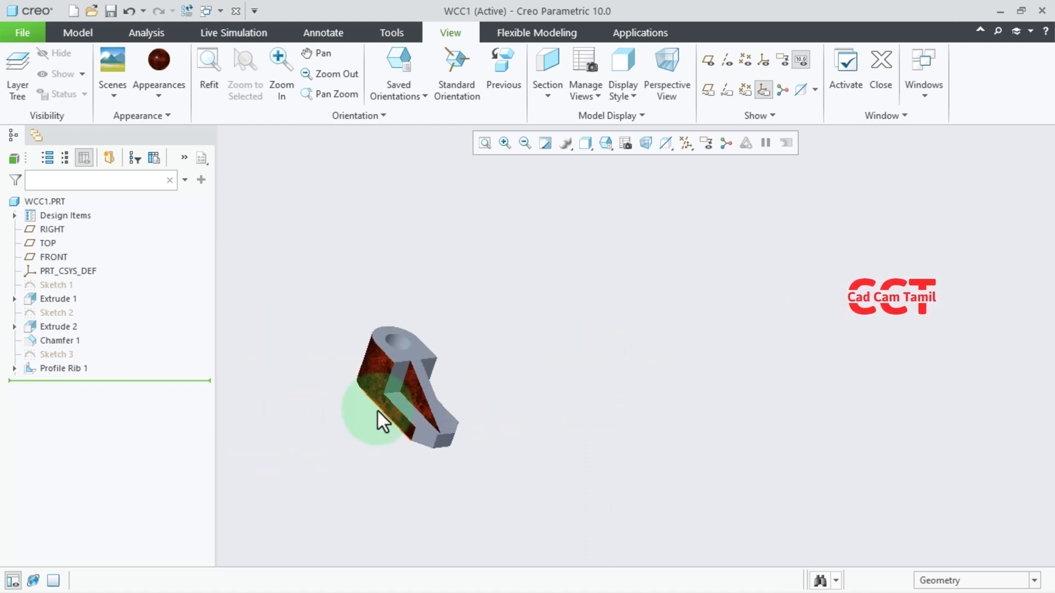
{"action": "scroll", "coordinate": [377, 407], "scroll_direction": "down", "scroll_amount": 5}
Apply the green appearance to the top face, rib face and lower slanted face
{"action": "left_click", "coordinate": [173, 91]}
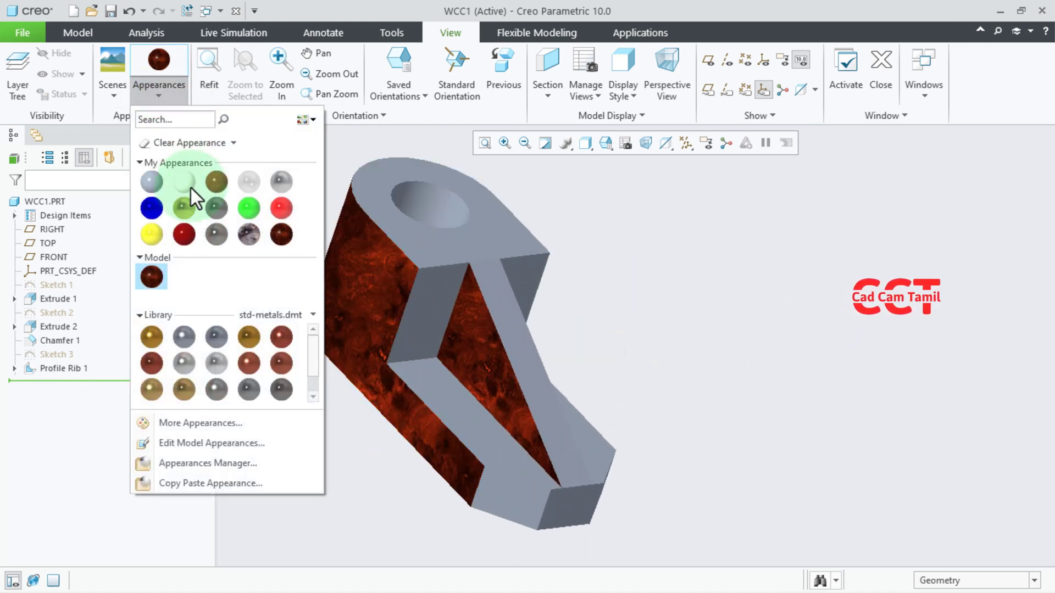
{"action": "left_click", "coordinate": [252, 212]}
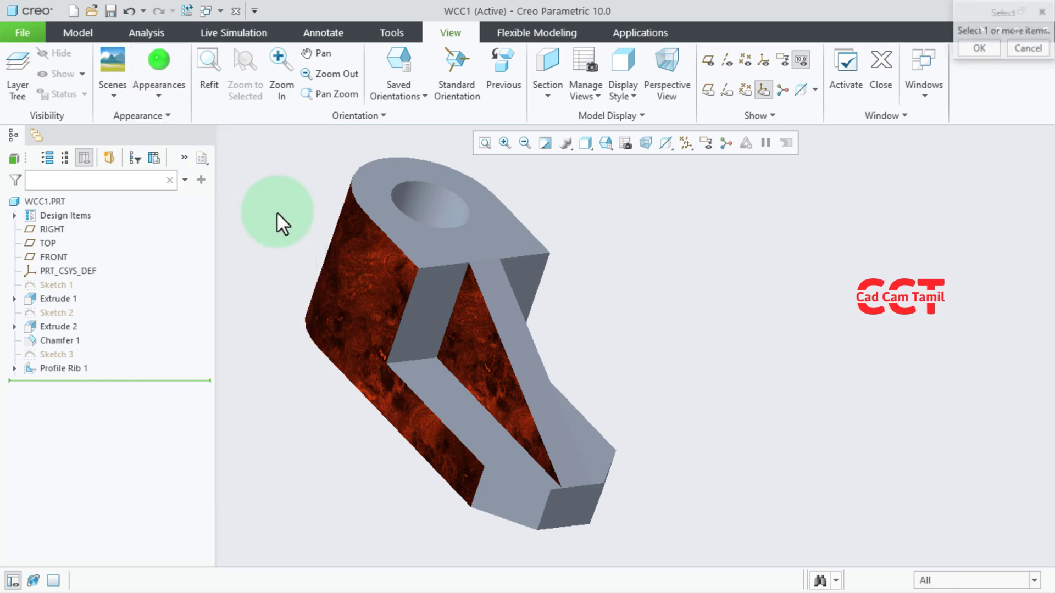
{"action": "left_click", "coordinate": [469, 237]}
{"action": "left_click", "coordinate": [504, 290], "text": "ctrl"}
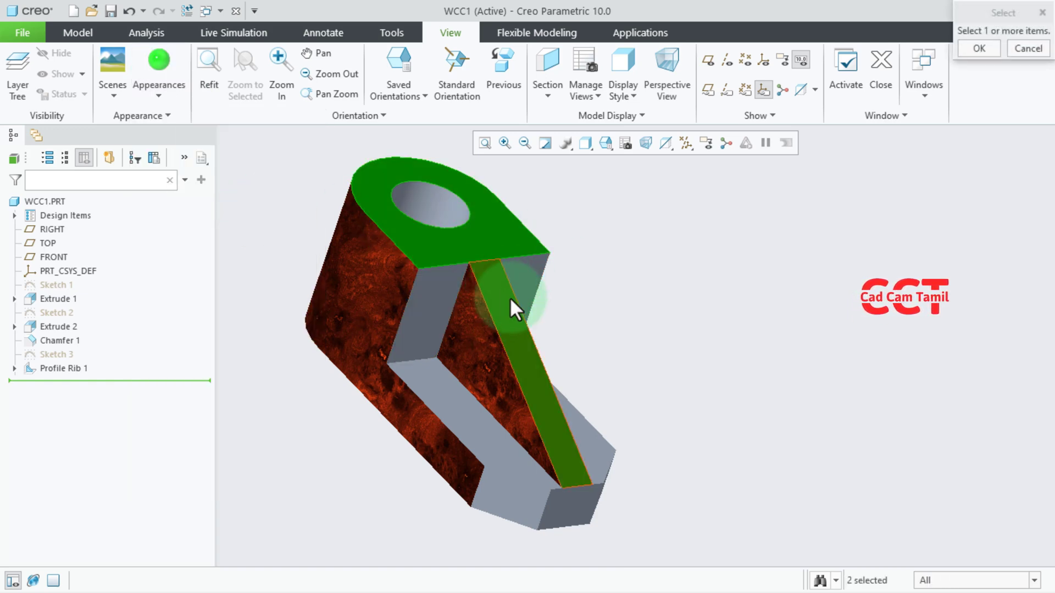
{"action": "left_click", "coordinate": [481, 423], "text": "ctrl"}
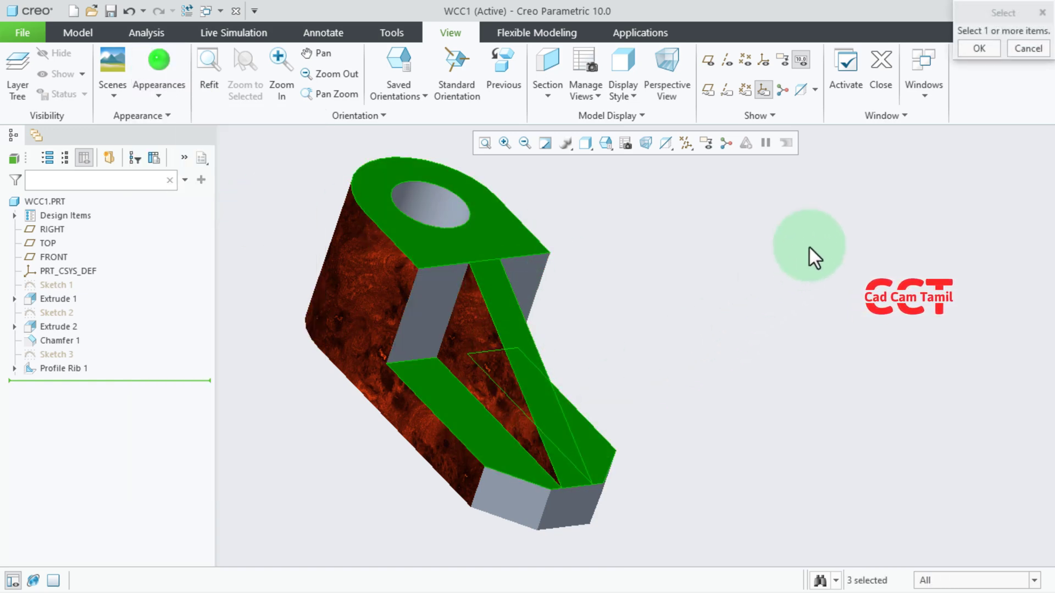
{"action": "left_click", "coordinate": [978, 48]}
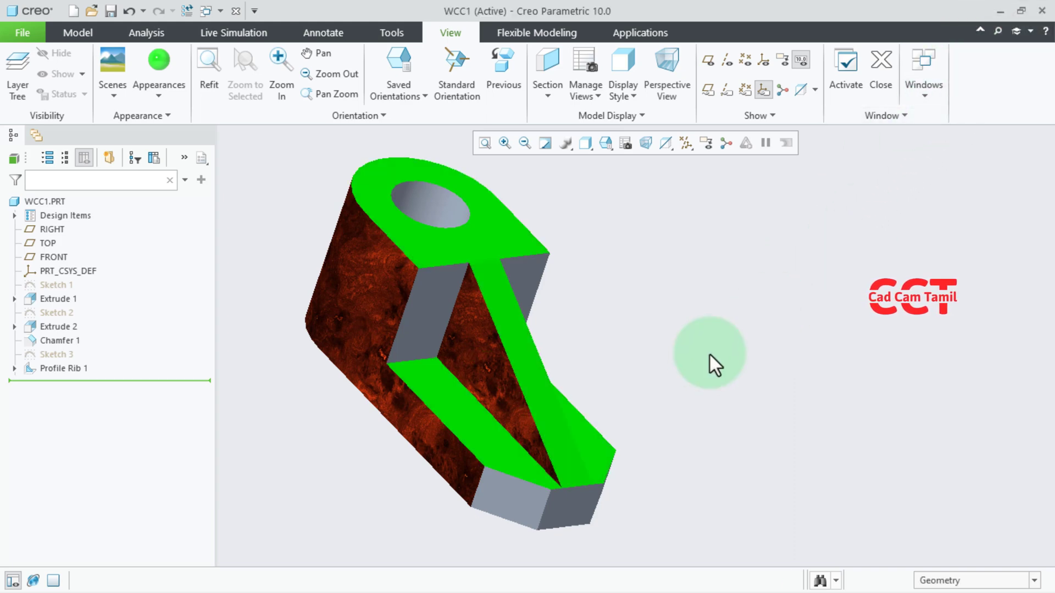
Apply the blue appearance to the hole's inner surface and both rib side faces
{"action": "left_click", "coordinate": [159, 91]}
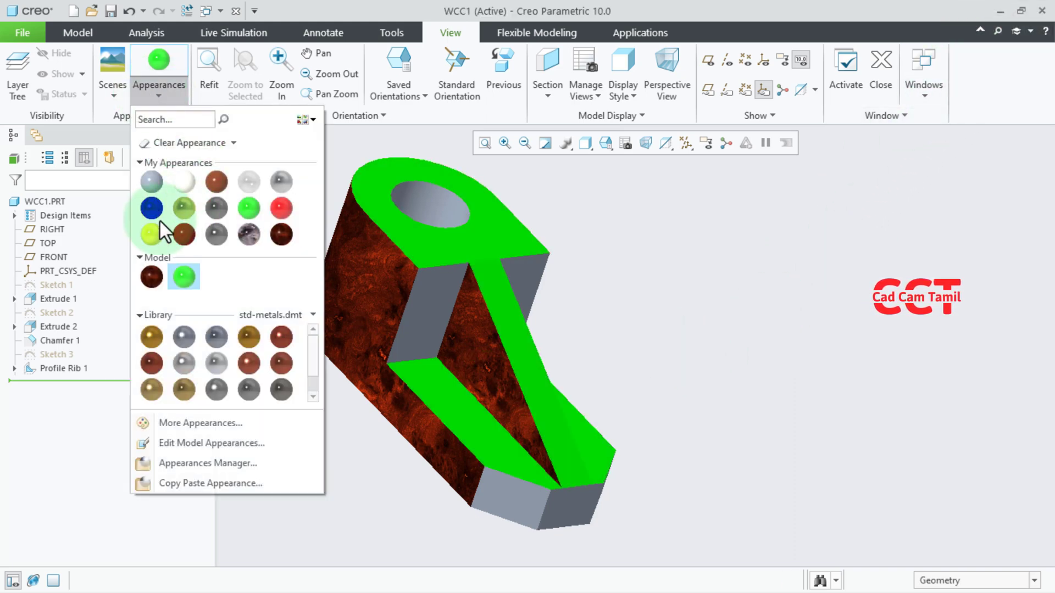
{"action": "left_click", "coordinate": [145, 206]}
{"action": "left_click", "coordinate": [424, 220]}
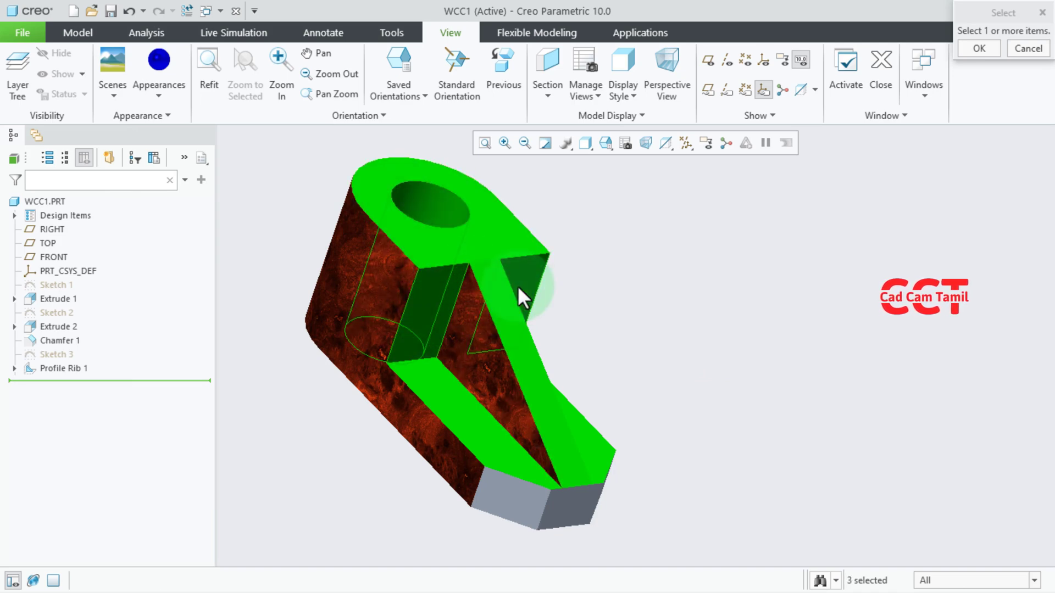
{"action": "left_click", "coordinate": [617, 331]}
{"action": "left_click", "coordinate": [439, 302]}
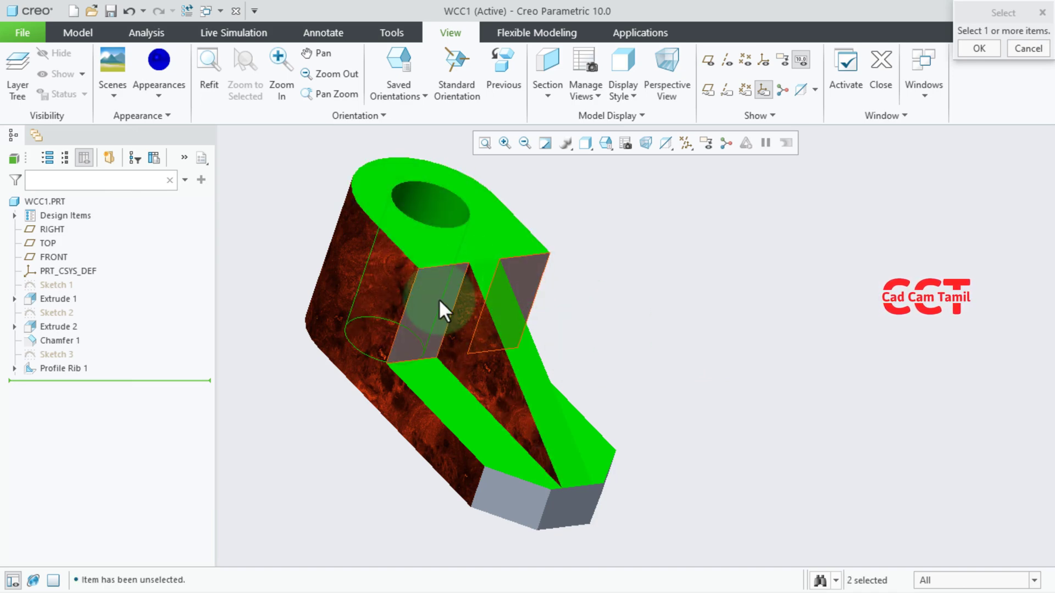
{"action": "left_click", "coordinate": [979, 49]}
{"action": "middle_click_drag", "start_coordinate": [550, 330], "coordinate": [470, 430]}
{"action": "scroll", "coordinate": [648, 431], "scroll_direction": "up", "scroll_amount": 3}
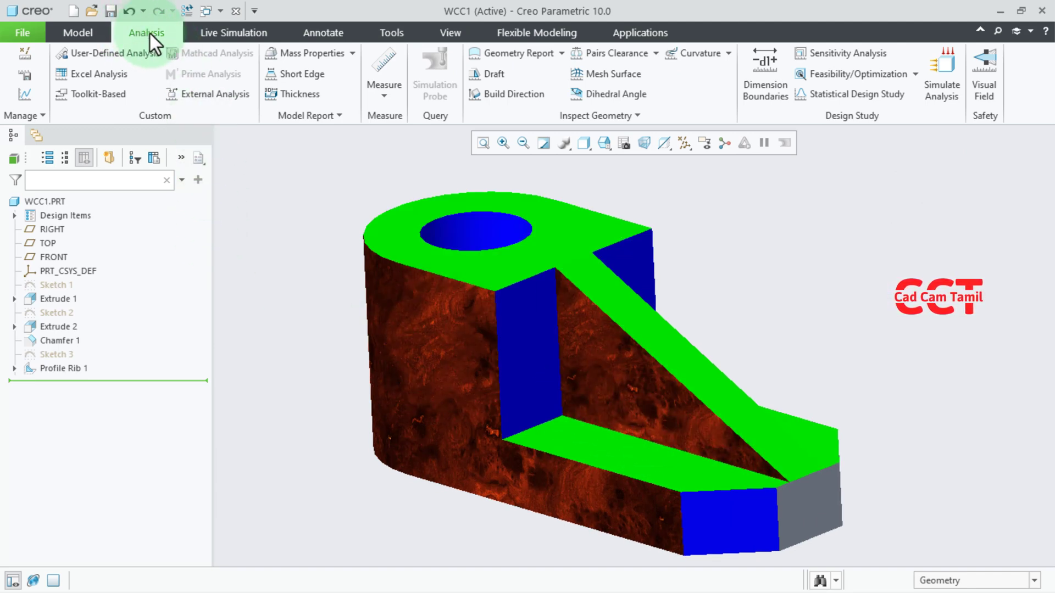
Start a Mass Properties analysis and open the full materials library for WCC1.PRT via Assign Material
{"action": "left_click", "coordinate": [311, 59]}
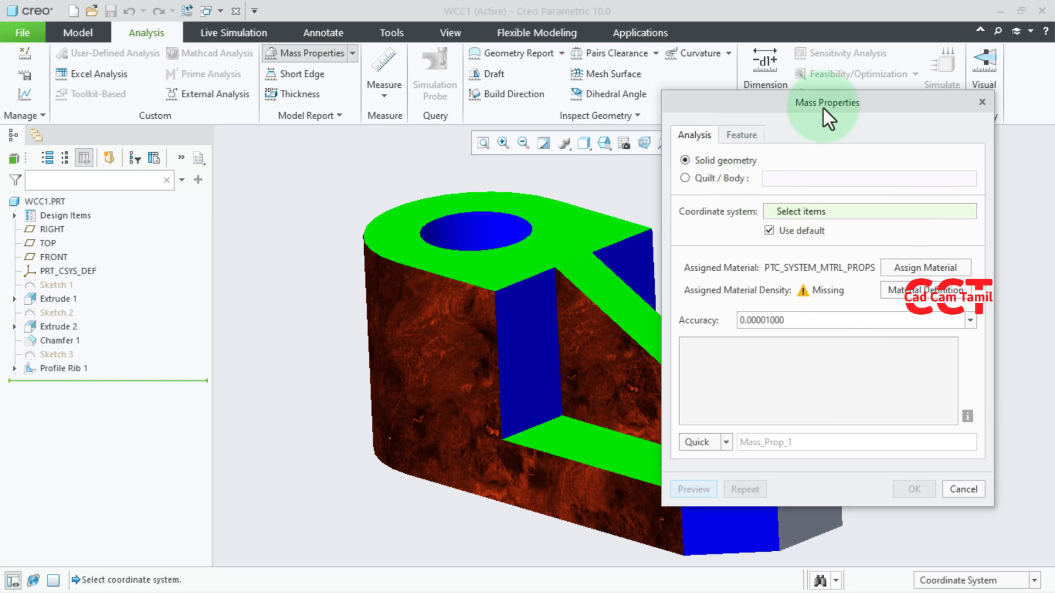
{"action": "left_click_drag", "start_coordinate": [822, 107], "coordinate": [822, 74]}
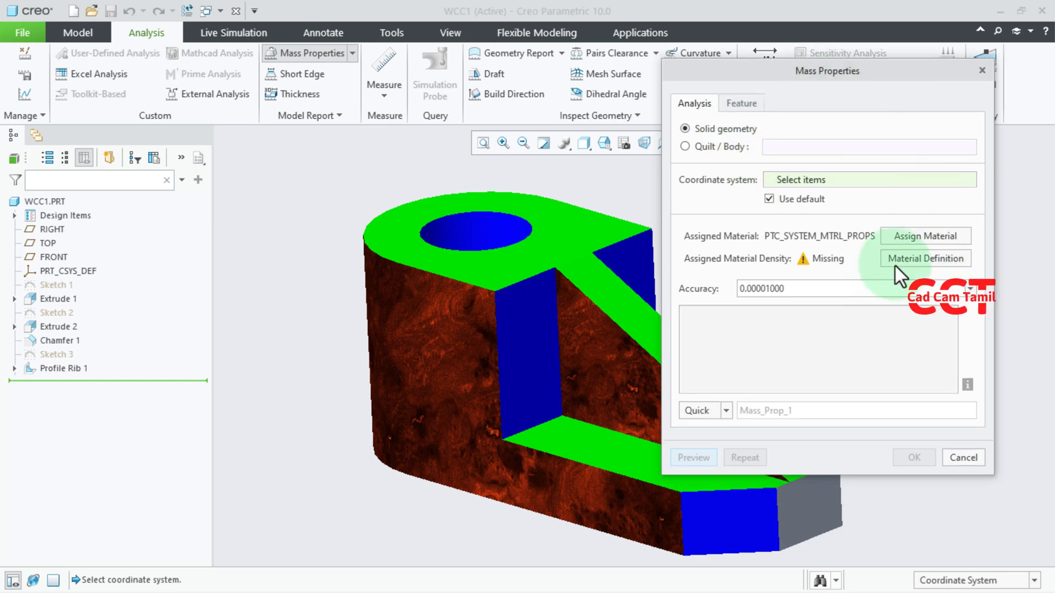
{"action": "left_click", "coordinate": [919, 238]}
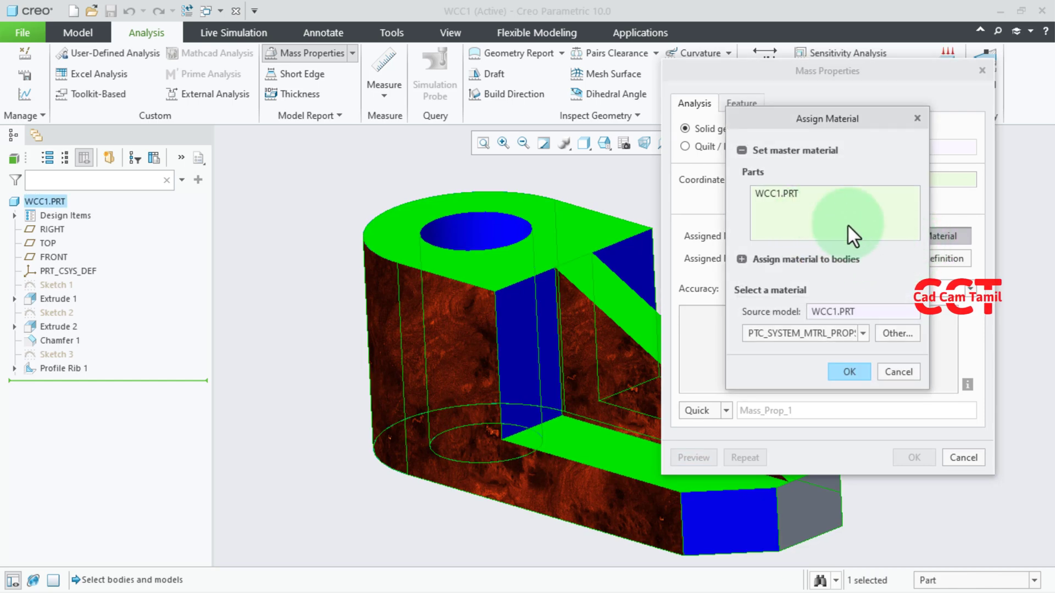
{"action": "left_click", "coordinate": [849, 374]}
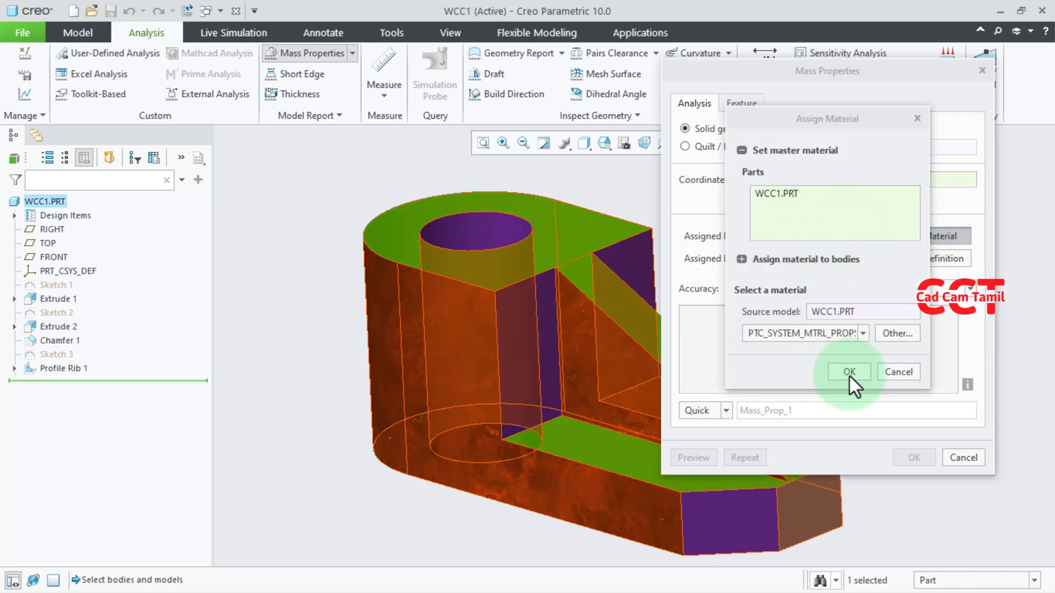
{"action": "left_click", "coordinate": [901, 337]}
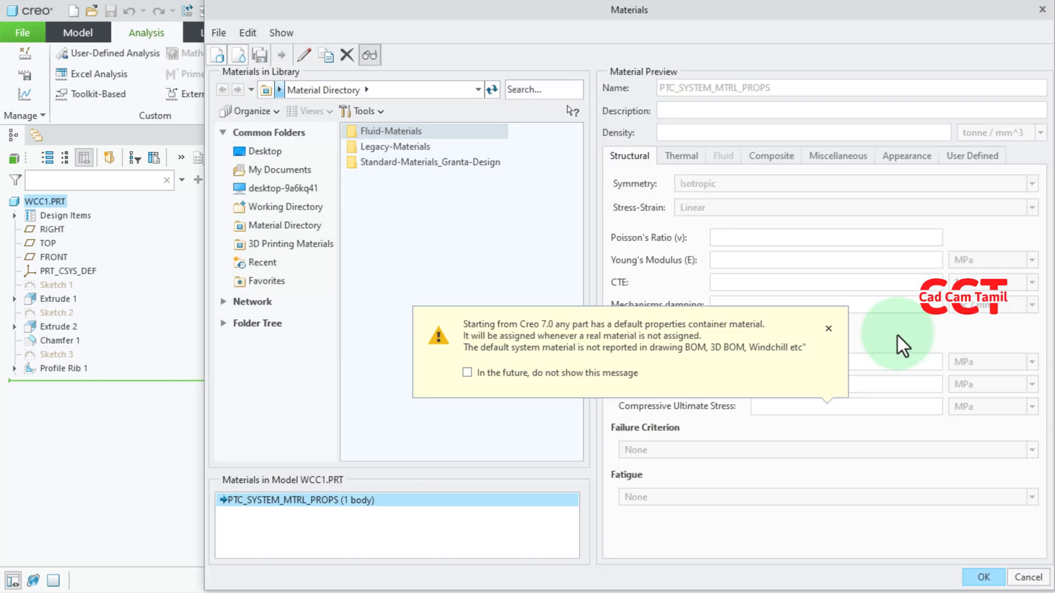
Load Steel_cast.mtl from Standard-Materials_Granta-Design > Ferrous_metals into WCC1 and accept it
{"action": "left_click", "coordinate": [829, 329]}
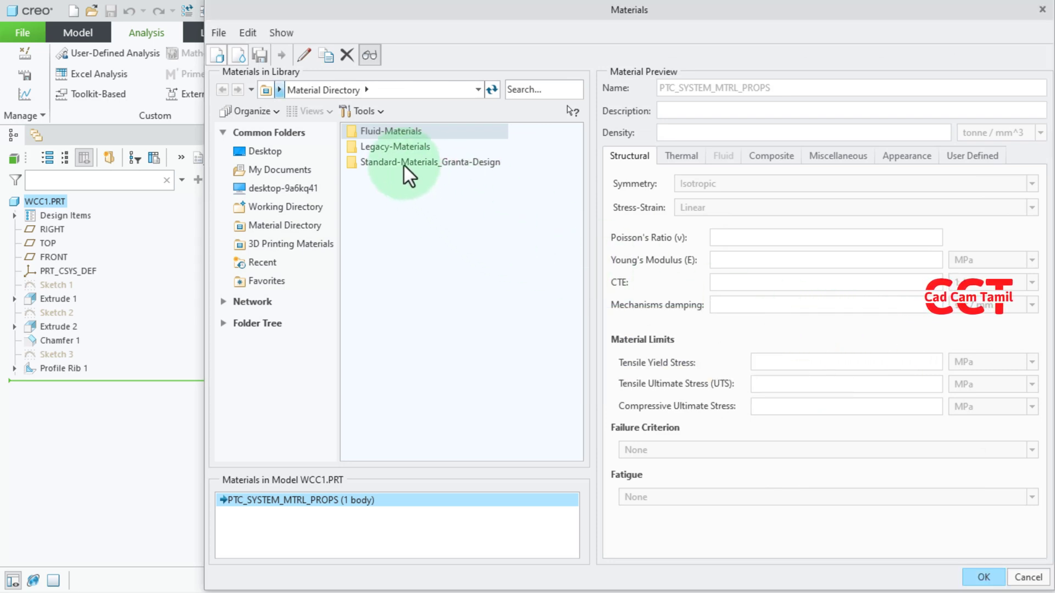
{"action": "double_click", "coordinate": [389, 134]}
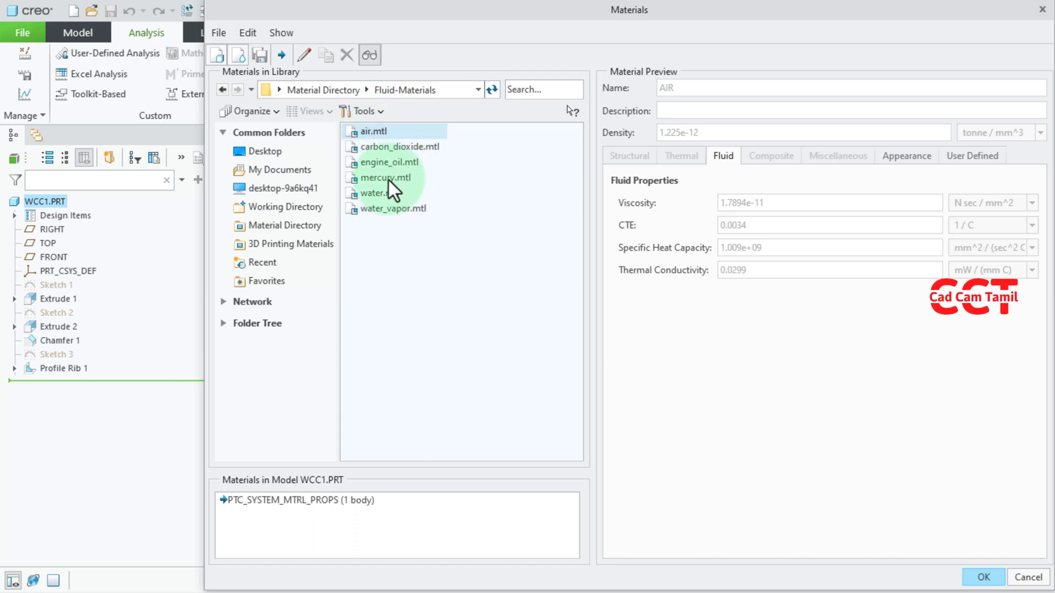
{"action": "left_click", "coordinate": [331, 89]}
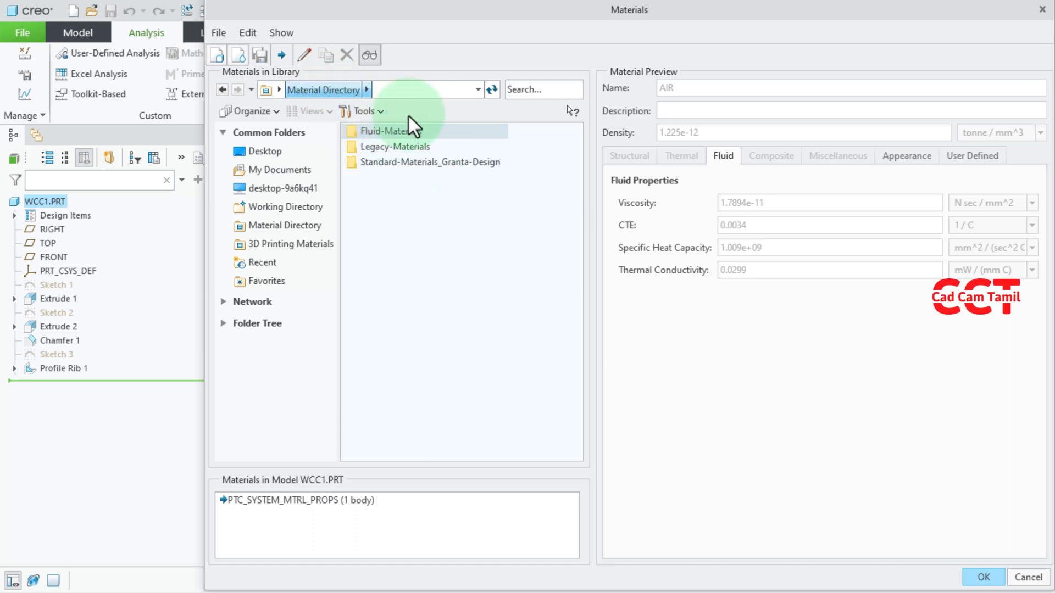
{"action": "double_click", "coordinate": [385, 165]}
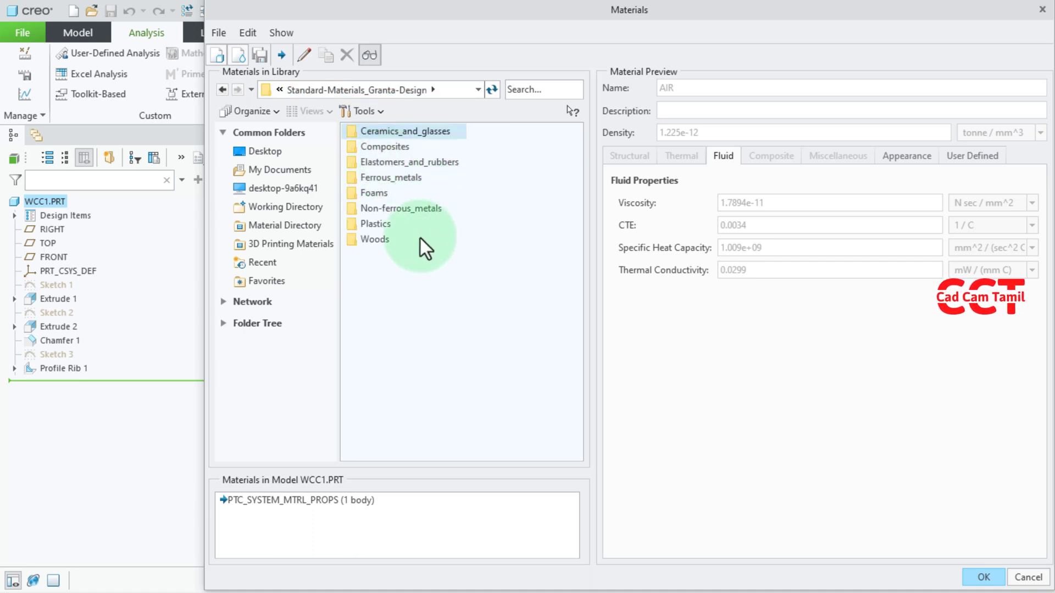
{"action": "left_click", "coordinate": [380, 179]}
{"action": "double_click", "coordinate": [380, 179]}
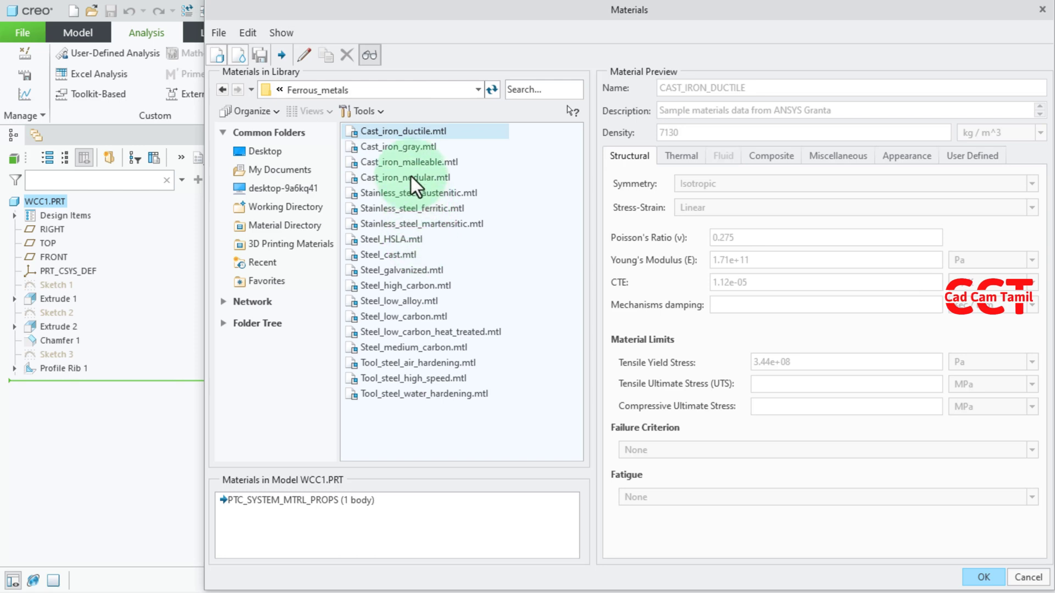
{"action": "left_click", "coordinate": [391, 256]}
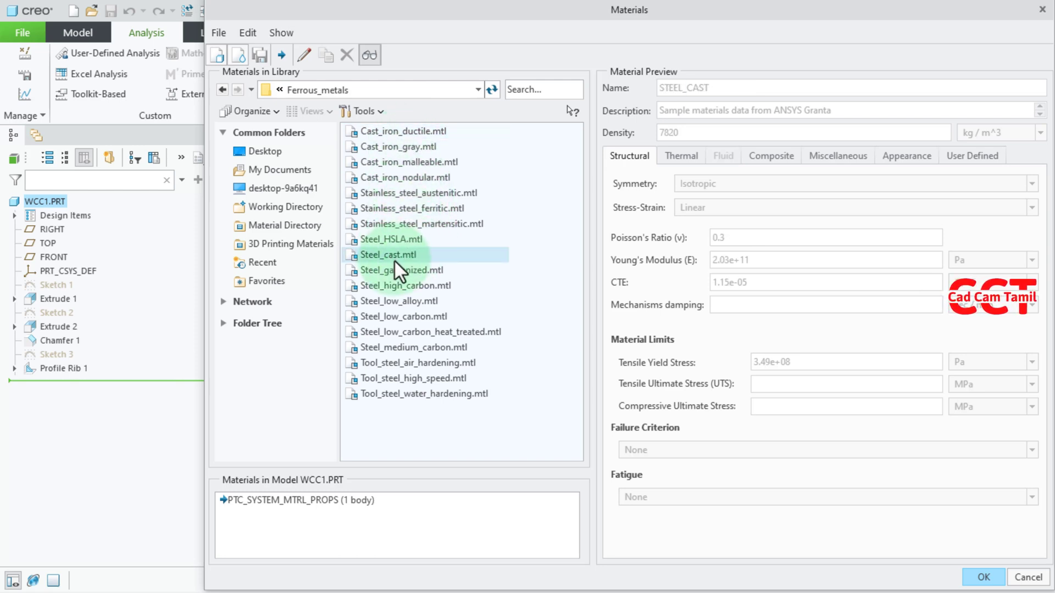
{"action": "double_click", "coordinate": [399, 256]}
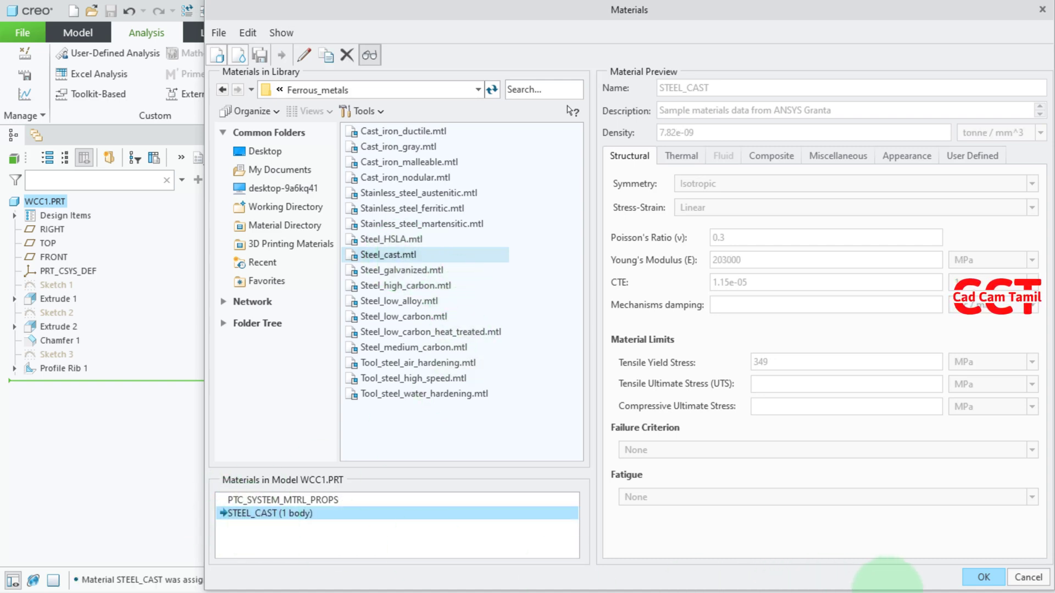
{"action": "left_click", "coordinate": [984, 577]}
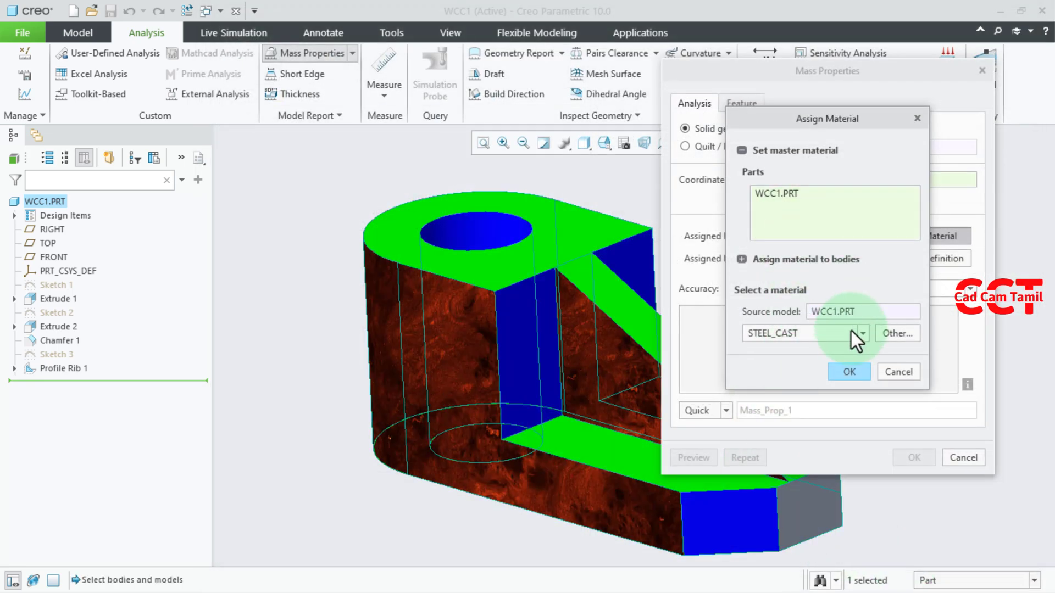
Assign STEEL_CAST to WCC1 and compute its mass properties with the quick analysis type
{"action": "left_click", "coordinate": [849, 371]}
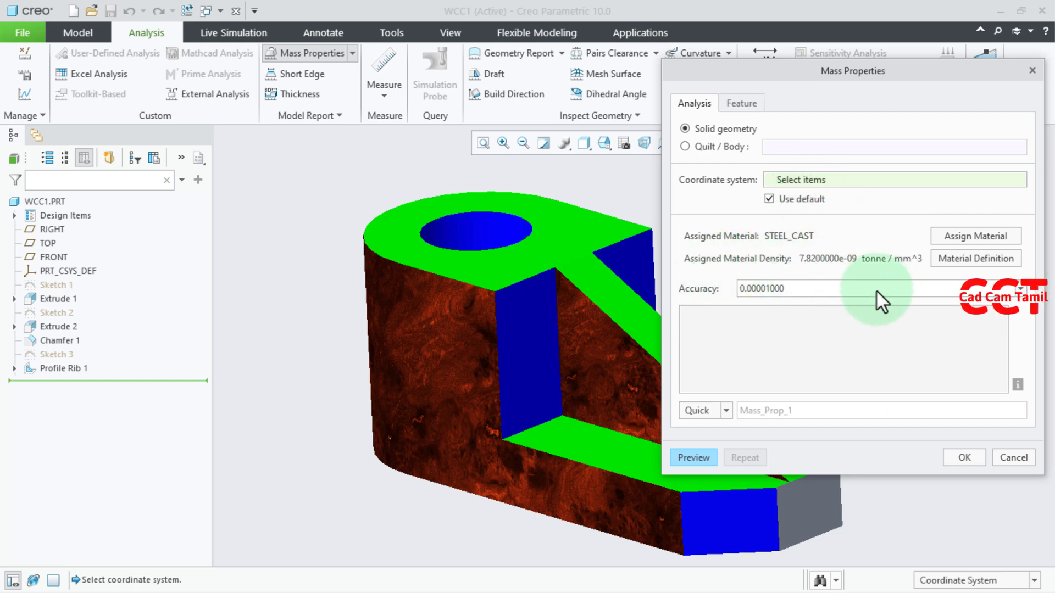
{"action": "left_click", "coordinate": [707, 410]}
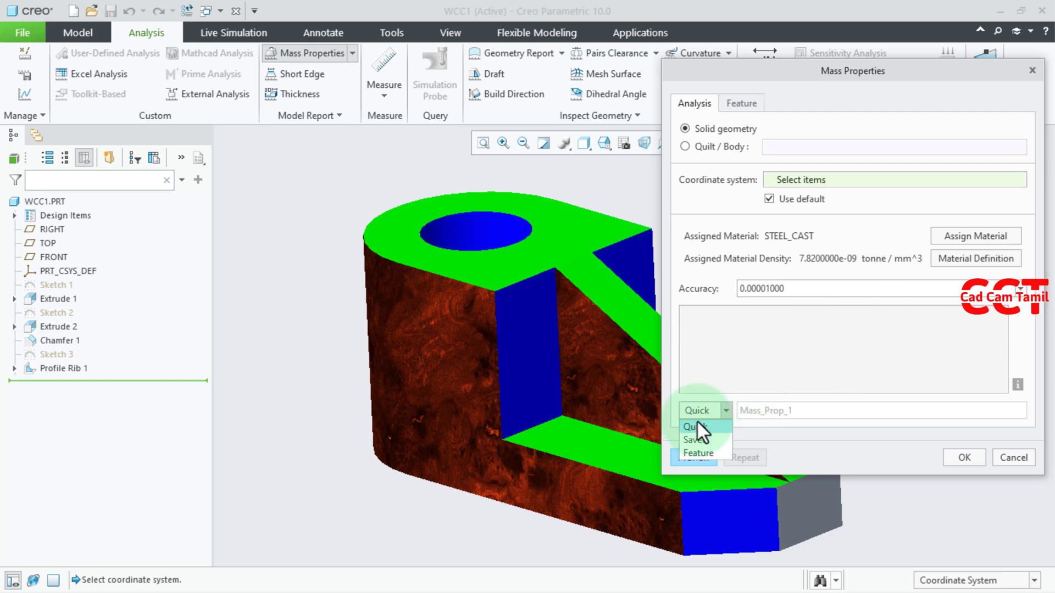
{"action": "left_click", "coordinate": [694, 425]}
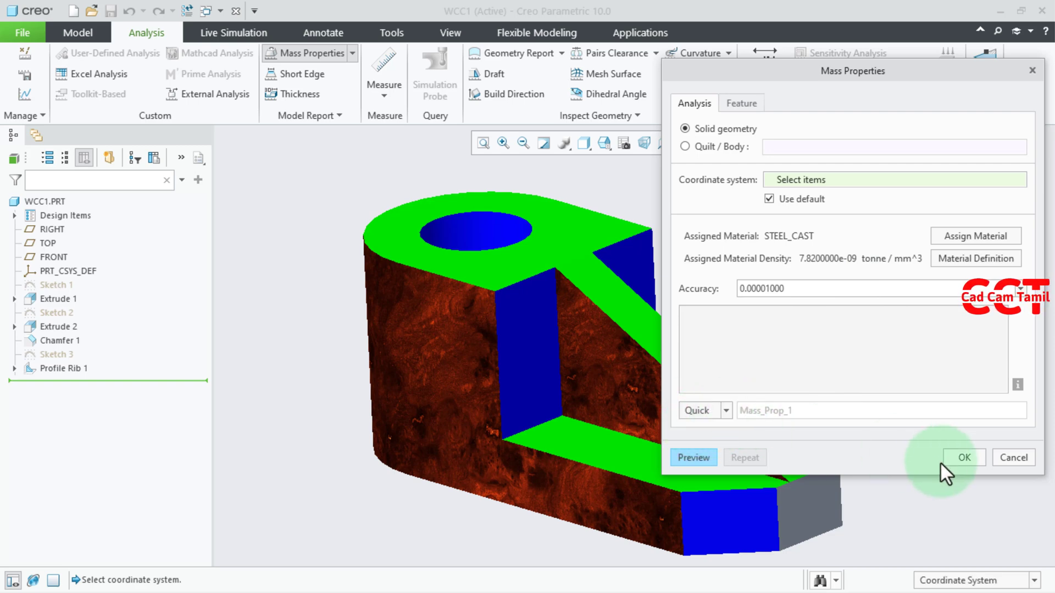
{"action": "left_click", "coordinate": [696, 456]}
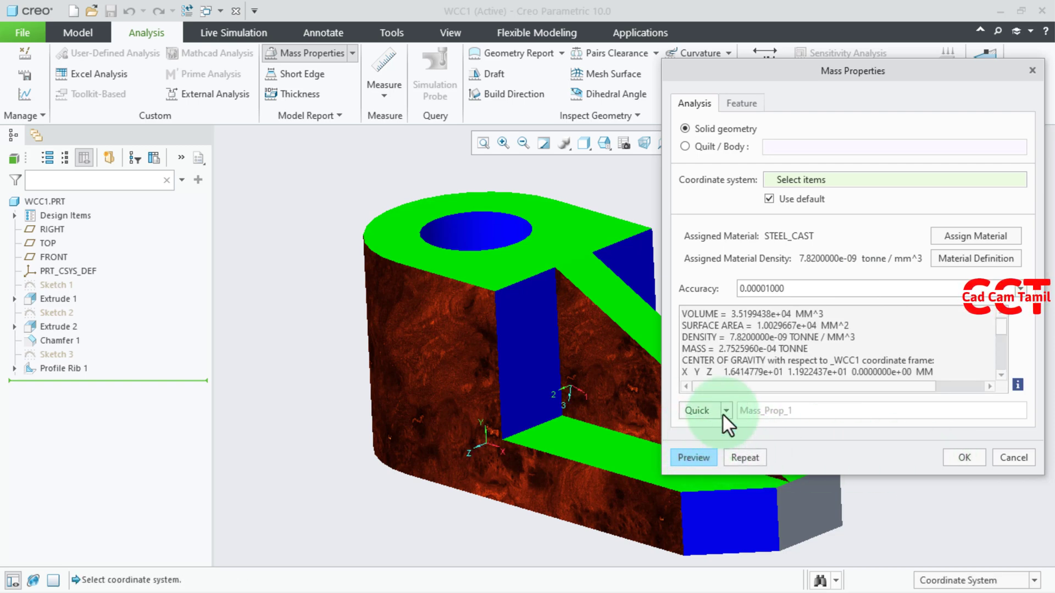
Review the volume, mass and density results, finish the analysis and save WCC1
{"action": "left_click_drag", "start_coordinate": [727, 312], "coordinate": [820, 321]}
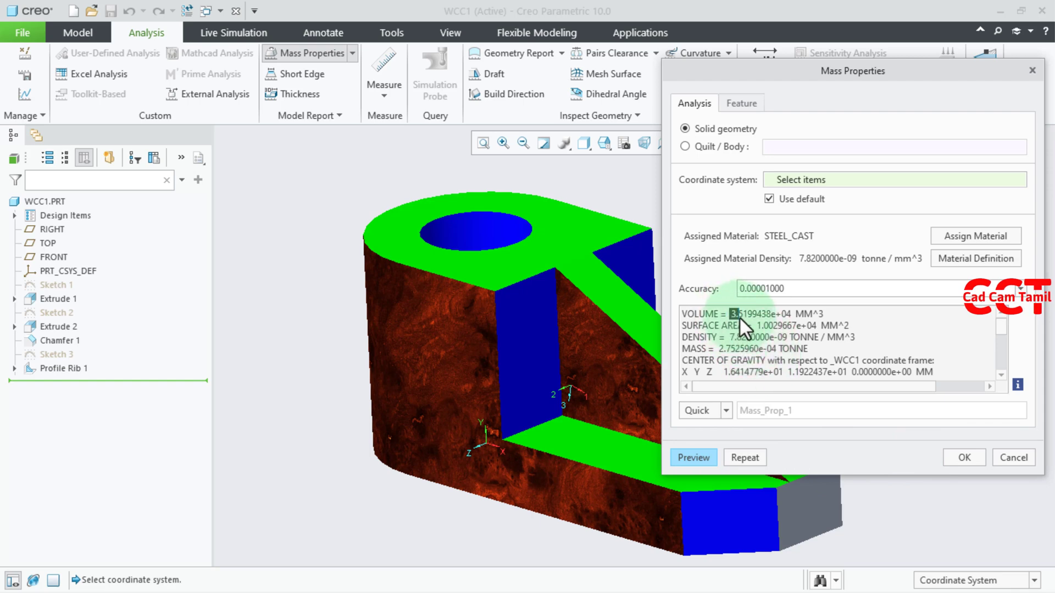
{"action": "left_click", "coordinate": [795, 336]}
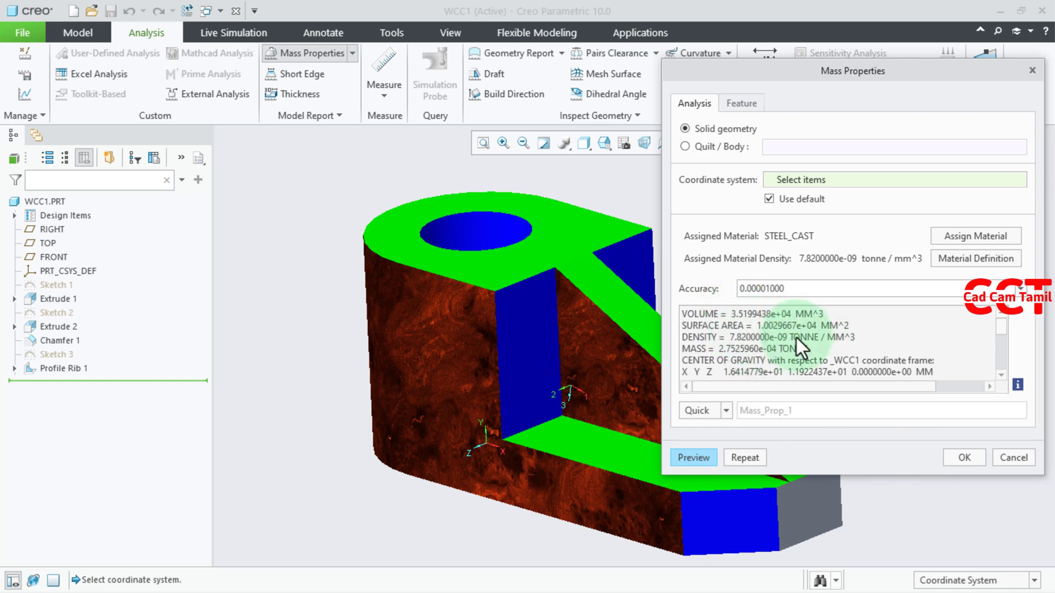
{"action": "left_click", "coordinate": [714, 351]}
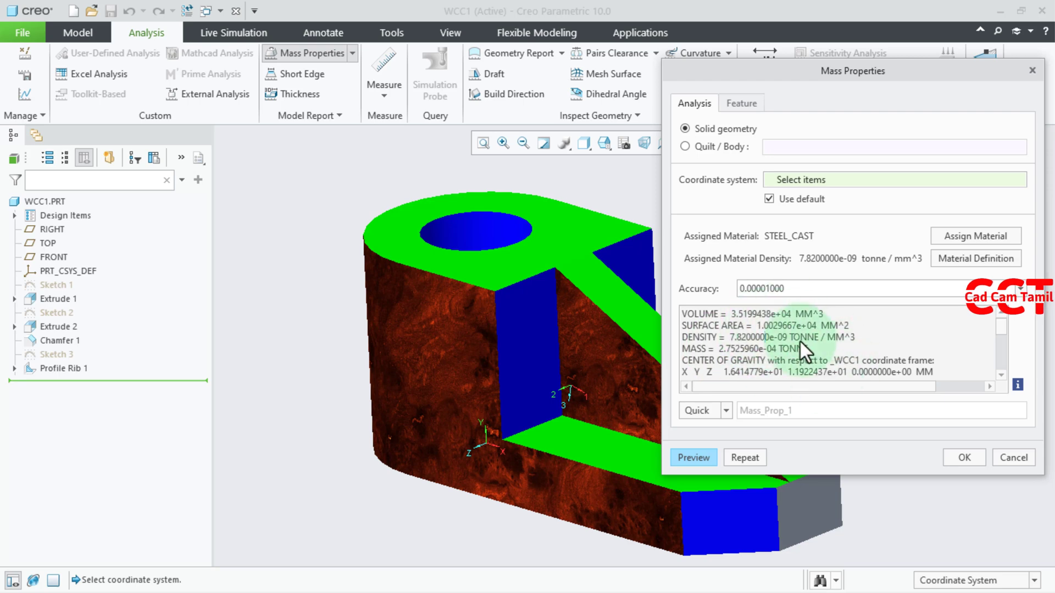
{"action": "left_click", "coordinate": [967, 455]}
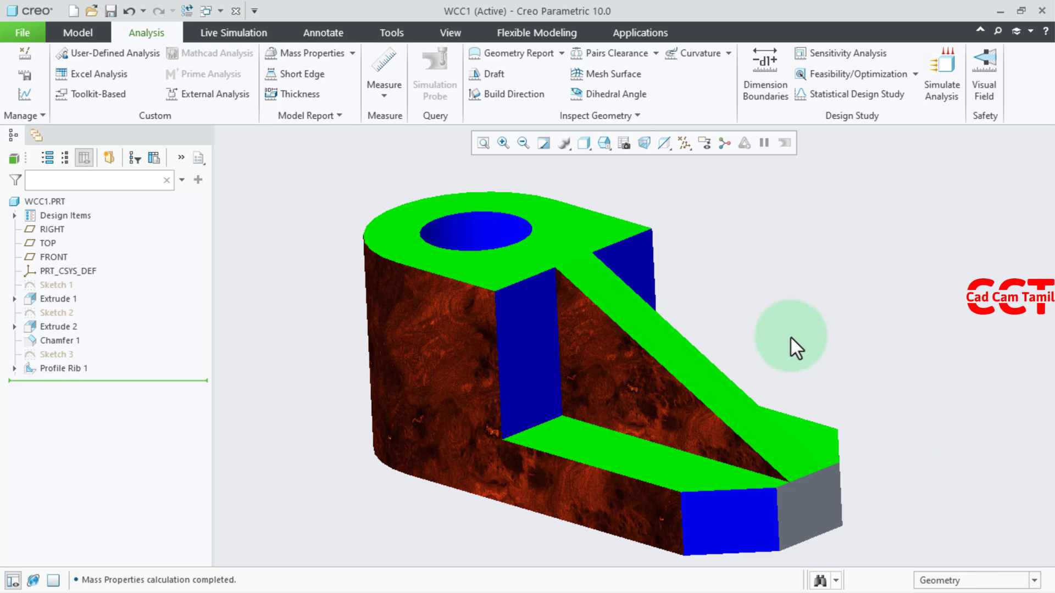
{"action": "left_click", "coordinate": [111, 11]}
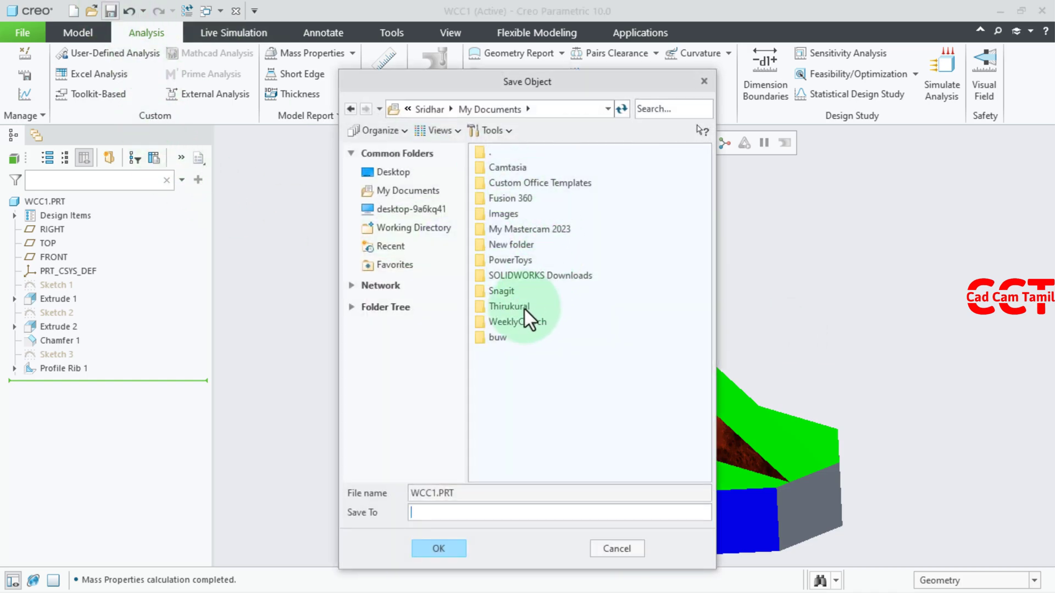